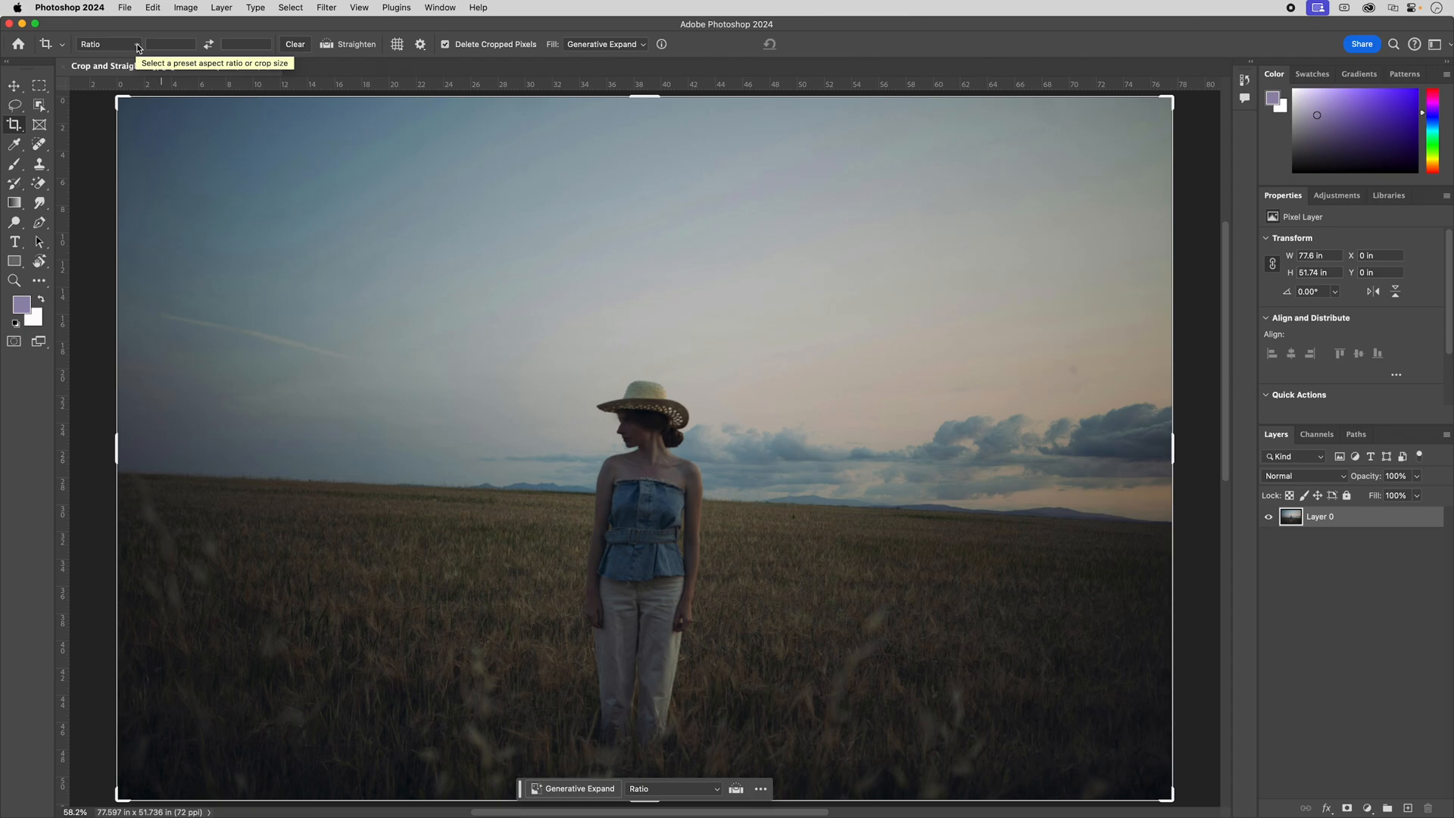
Set the crop ratio to 1 : 1 (Square) and shrink the crop box around the woman
{"action": "left_click", "coordinate": [138, 45]}
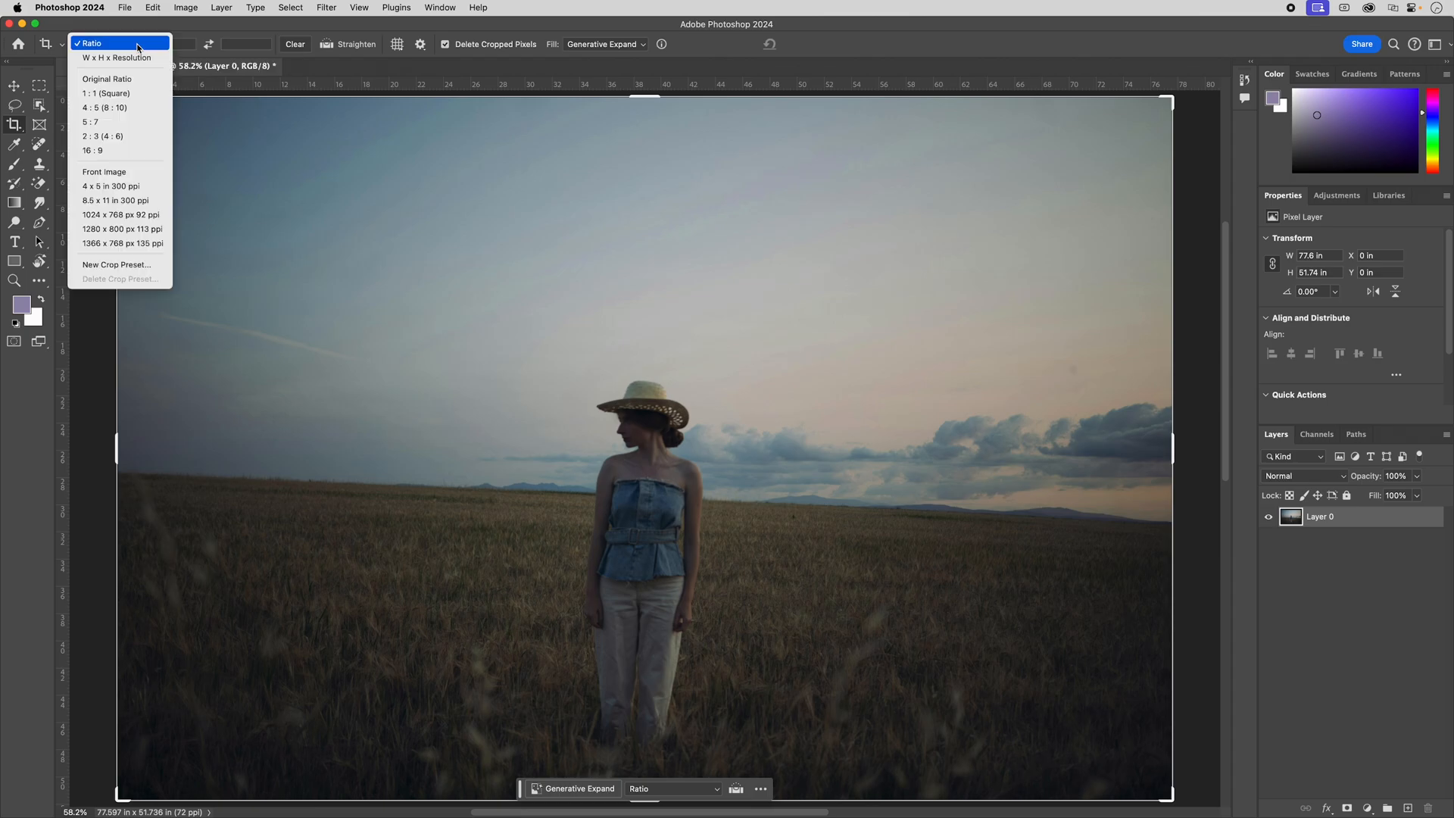
{"action": "left_click", "coordinate": [124, 94]}
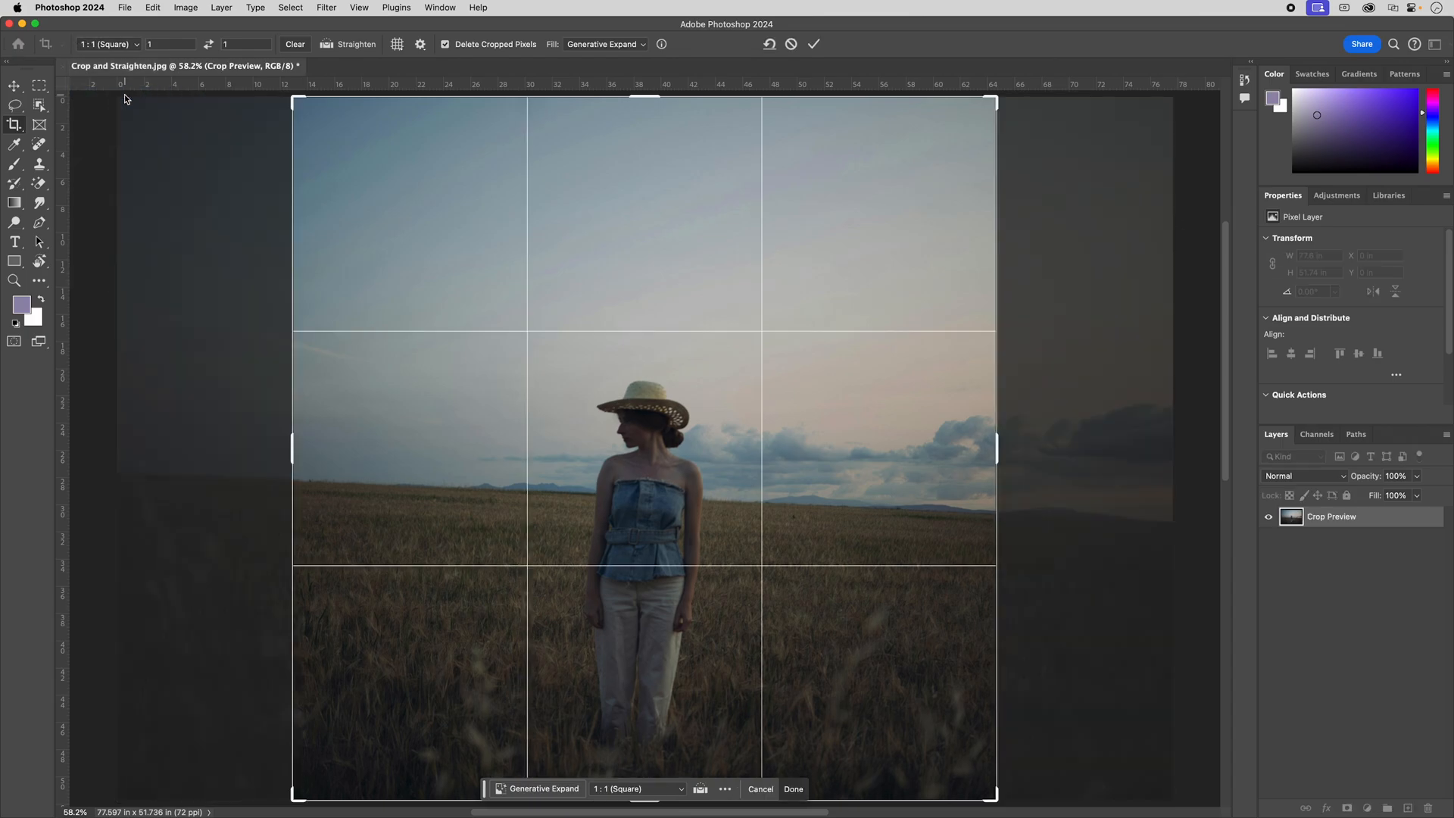
{"action": "left_click_drag", "start_coordinate": [293, 98], "coordinate": [380, 196]}
Apply the 4 x 5 in 300 ppi crop preset, swap its width and height, and shift the photo so the woman sits right of centre
{"action": "left_click", "coordinate": [137, 46]}
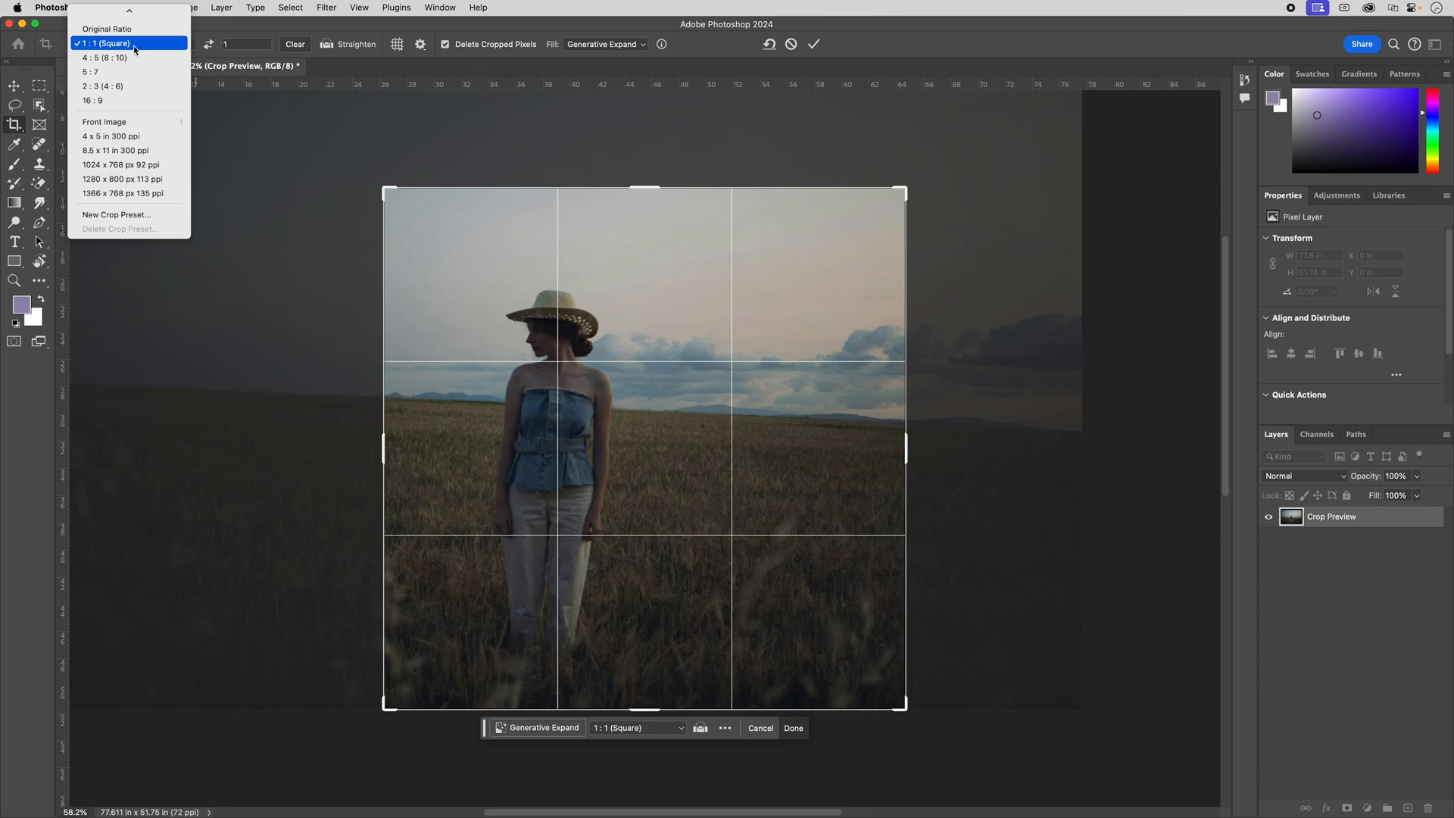
{"action": "mouse_move", "coordinate": [130, 6]}
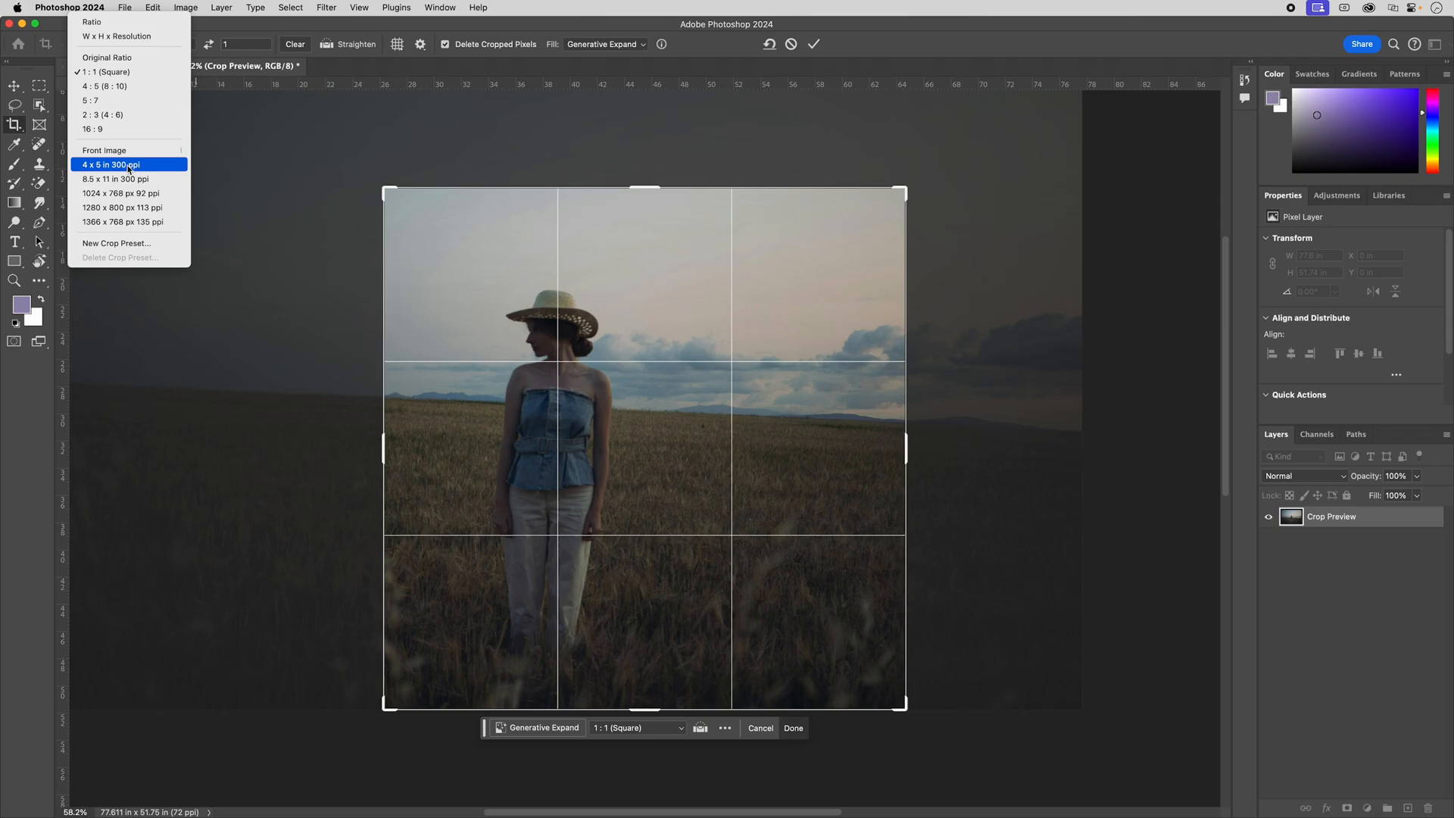
{"action": "left_click", "coordinate": [111, 166]}
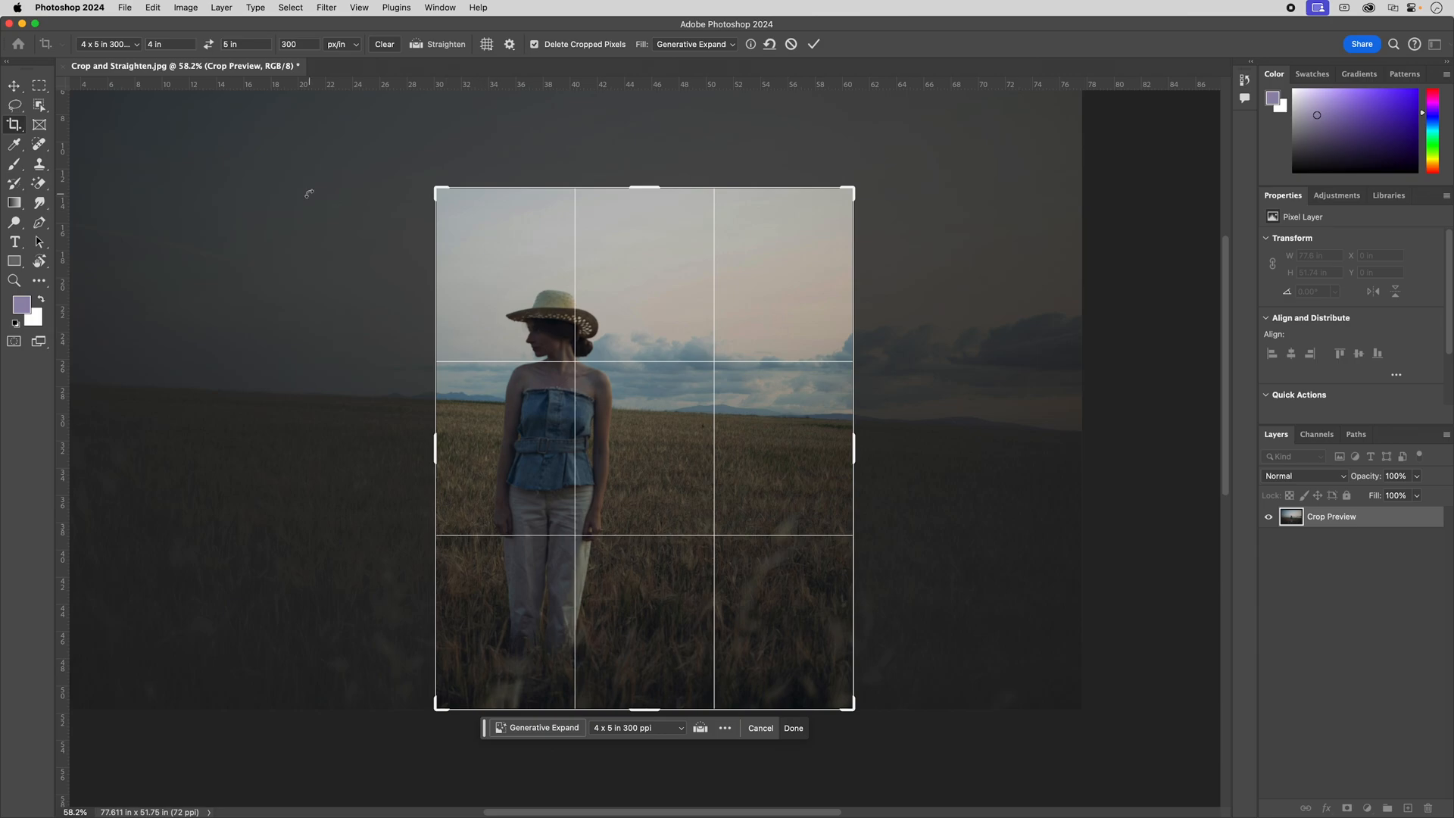
{"action": "left_click", "coordinate": [209, 45]}
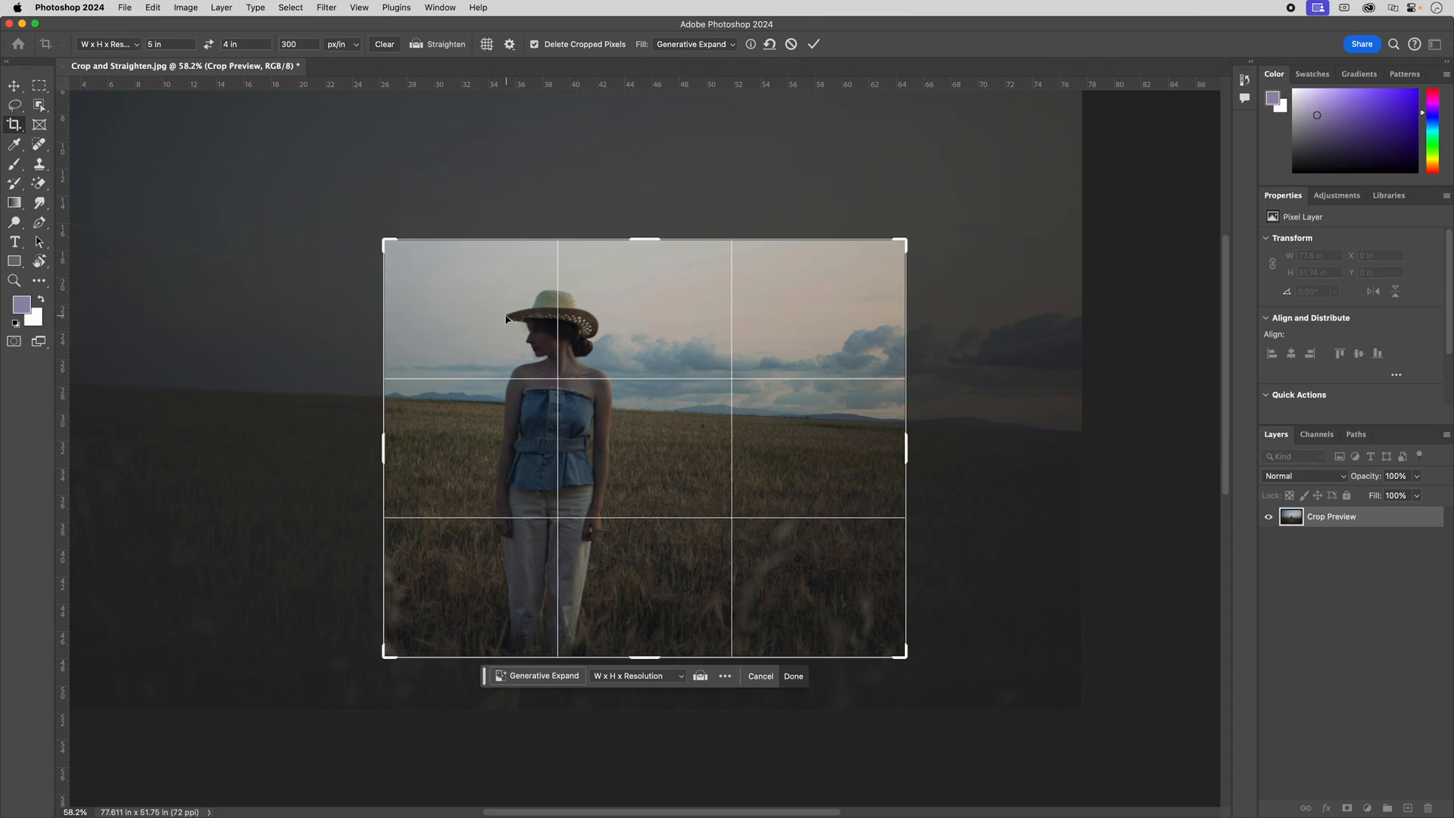
{"action": "left_click_drag", "start_coordinate": [506, 319], "coordinate": [686, 321]}
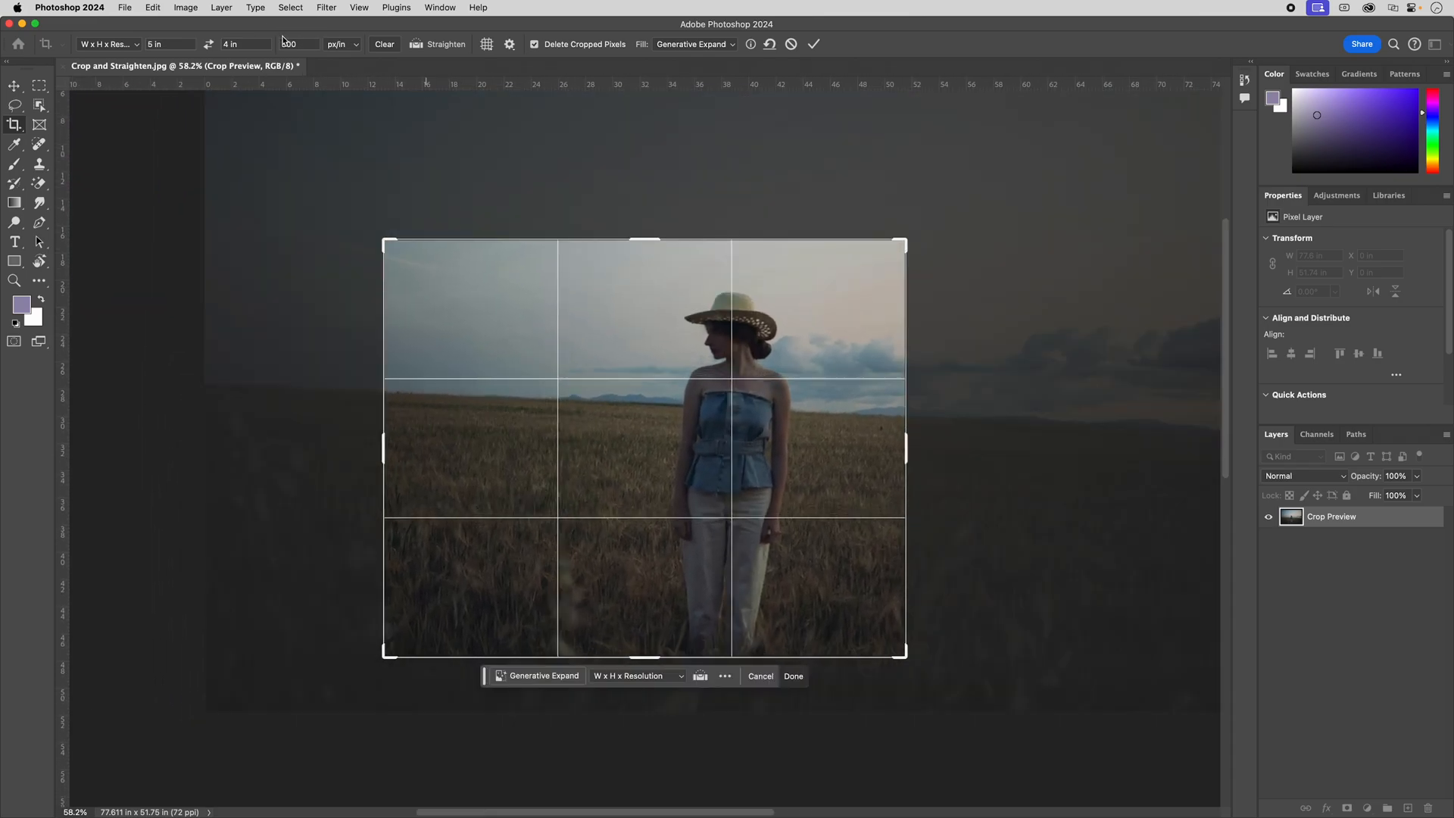
Clear the crop's width, height and resolution values and enlarge the crop box freely to include the woman and more sky
{"action": "left_click", "coordinate": [284, 42]}
{"action": "key", "text": "BackSpace"}
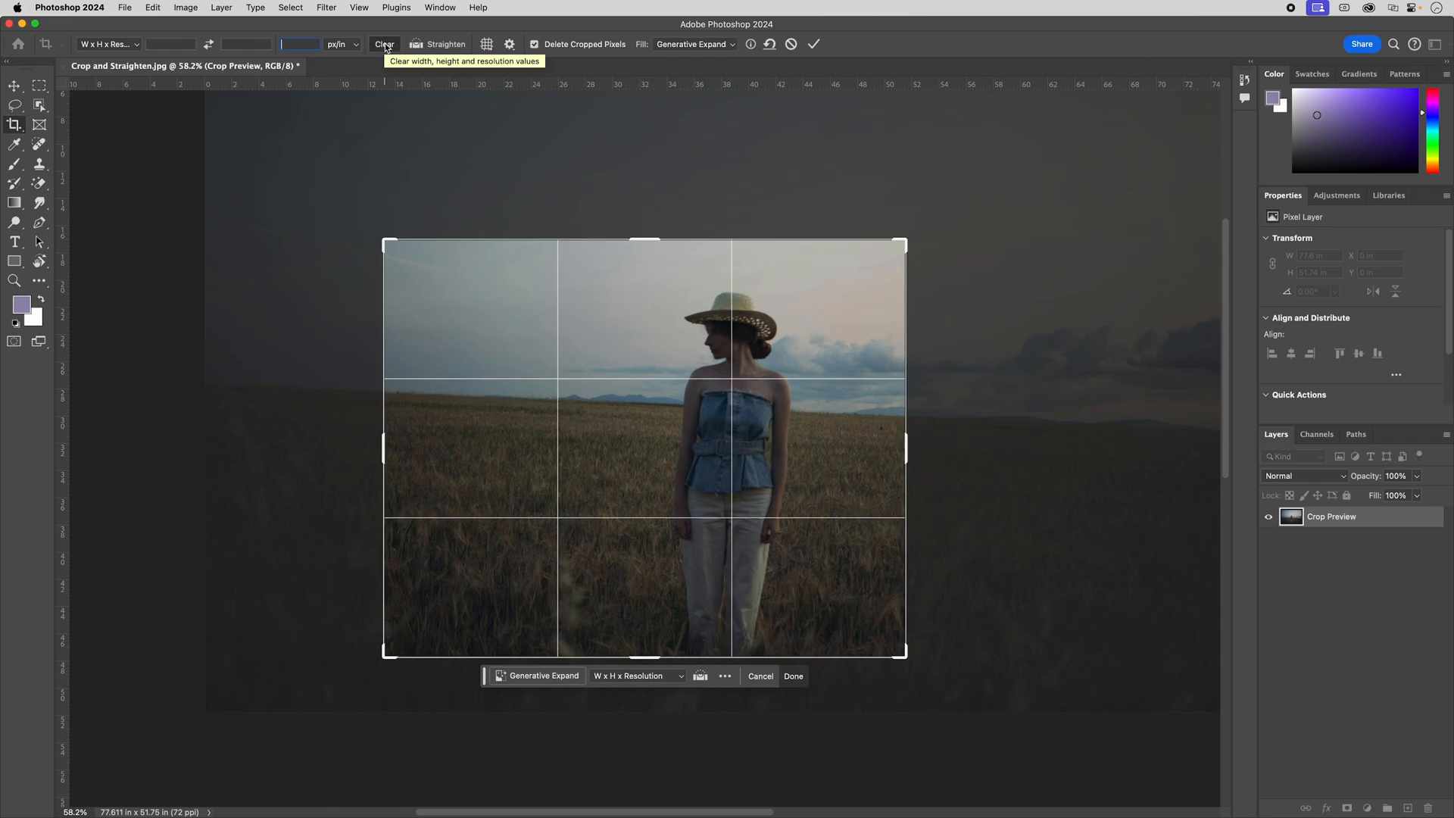
{"action": "left_click_drag", "start_coordinate": [388, 244], "coordinate": [328, 234]}
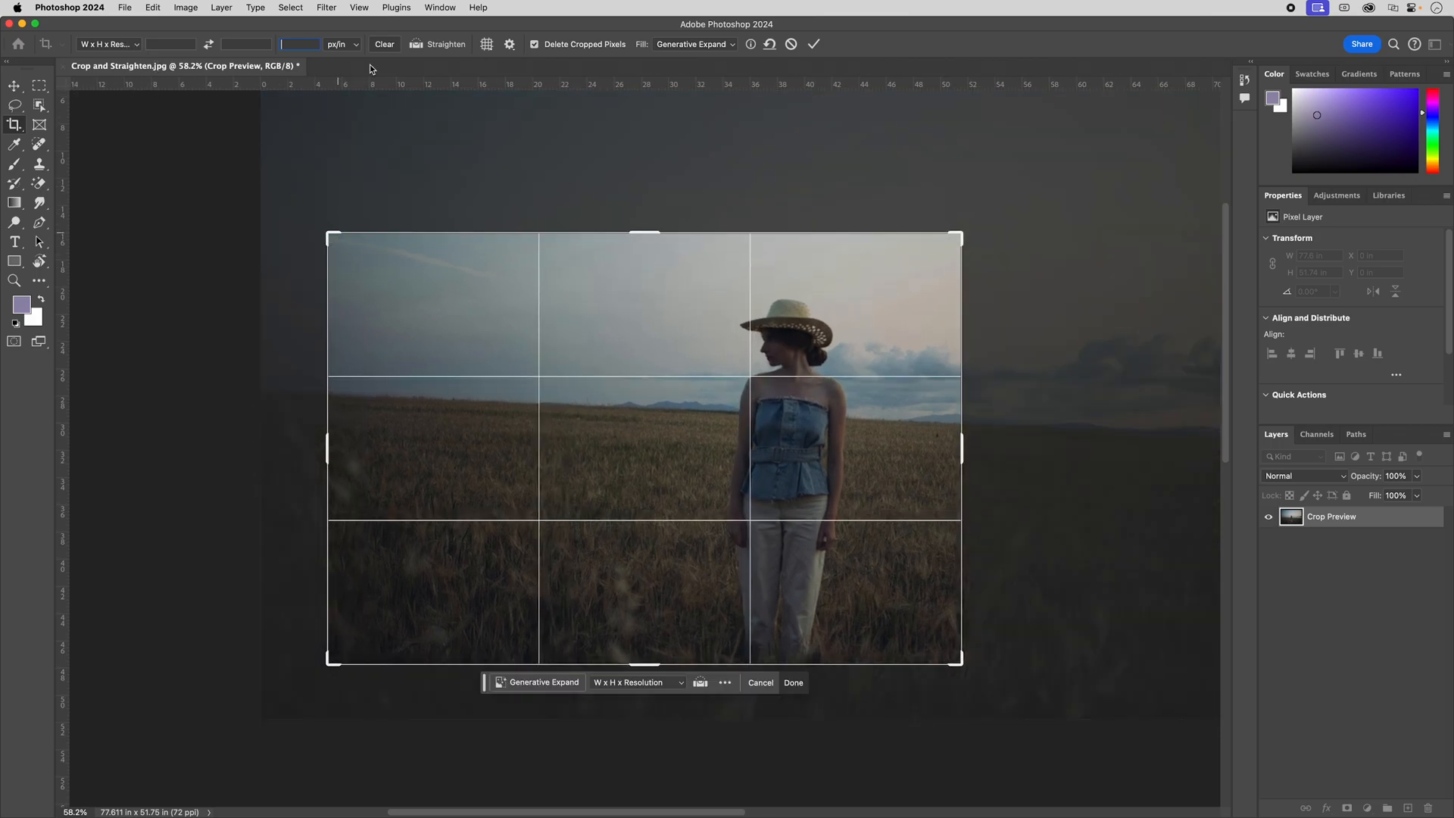
{"action": "left_click_drag", "start_coordinate": [331, 233], "coordinate": [297, 151]}
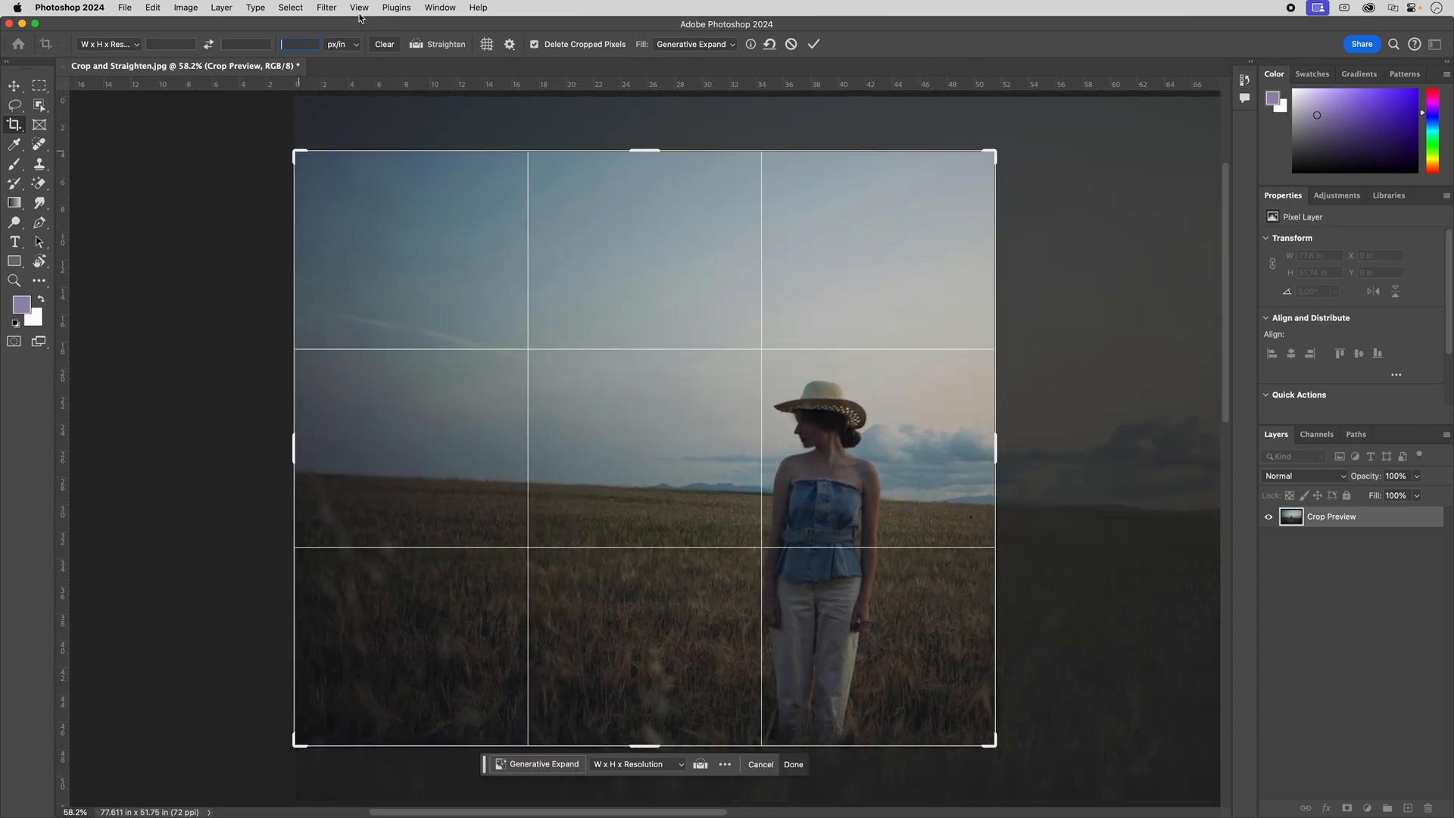
Try straightening the photo along the horizon, and undo the rotation
{"action": "left_click", "coordinate": [417, 47]}
{"action": "left_click_drag", "start_coordinate": [300, 472], "coordinate": [1209, 519]}
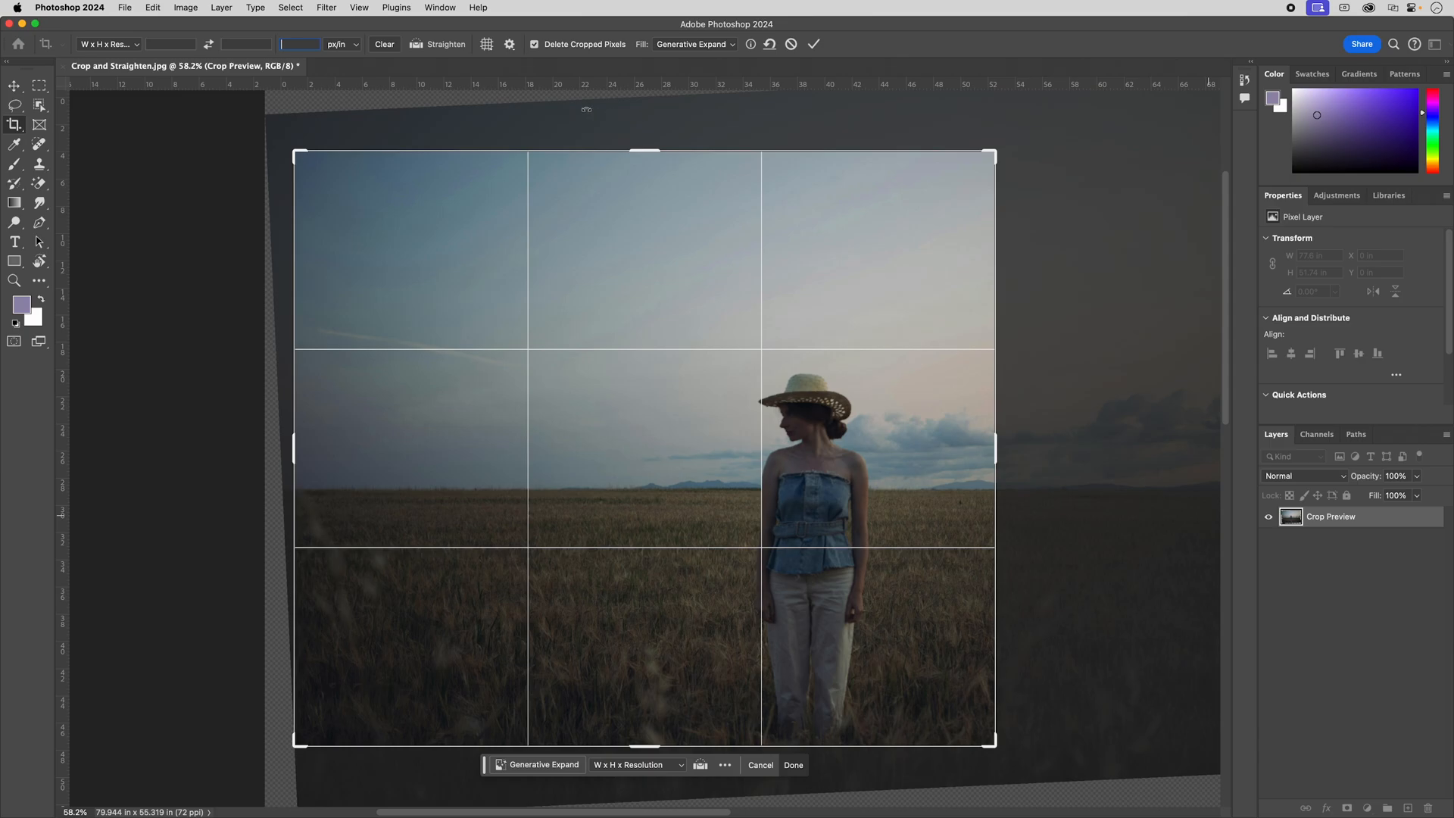
{"action": "key", "text": "super+z"}
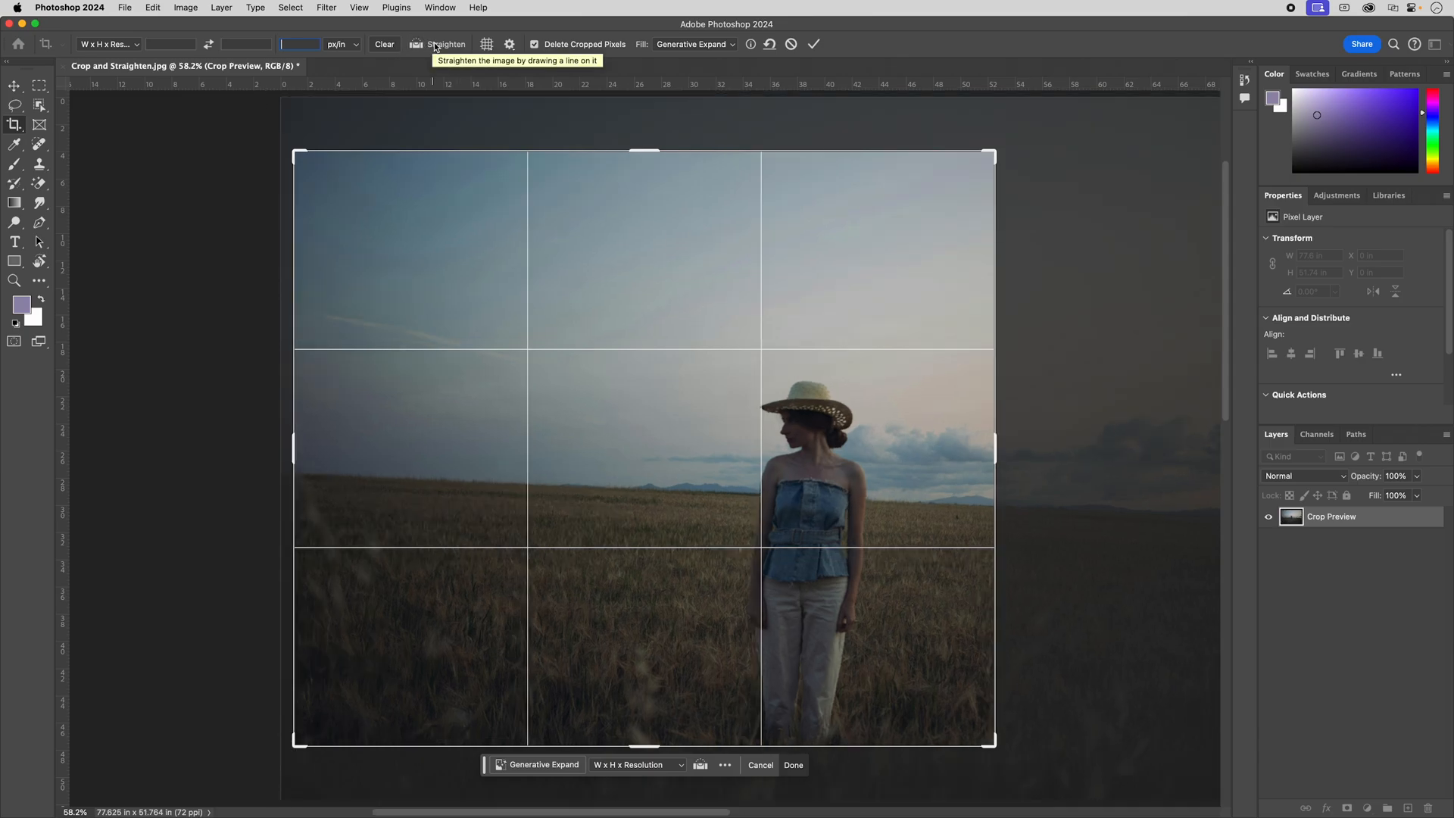
Switch the crop overlay to Golden Spiral and reframe the crop so the spiral's centre falls on the woman's face
{"action": "left_click", "coordinate": [487, 47]}
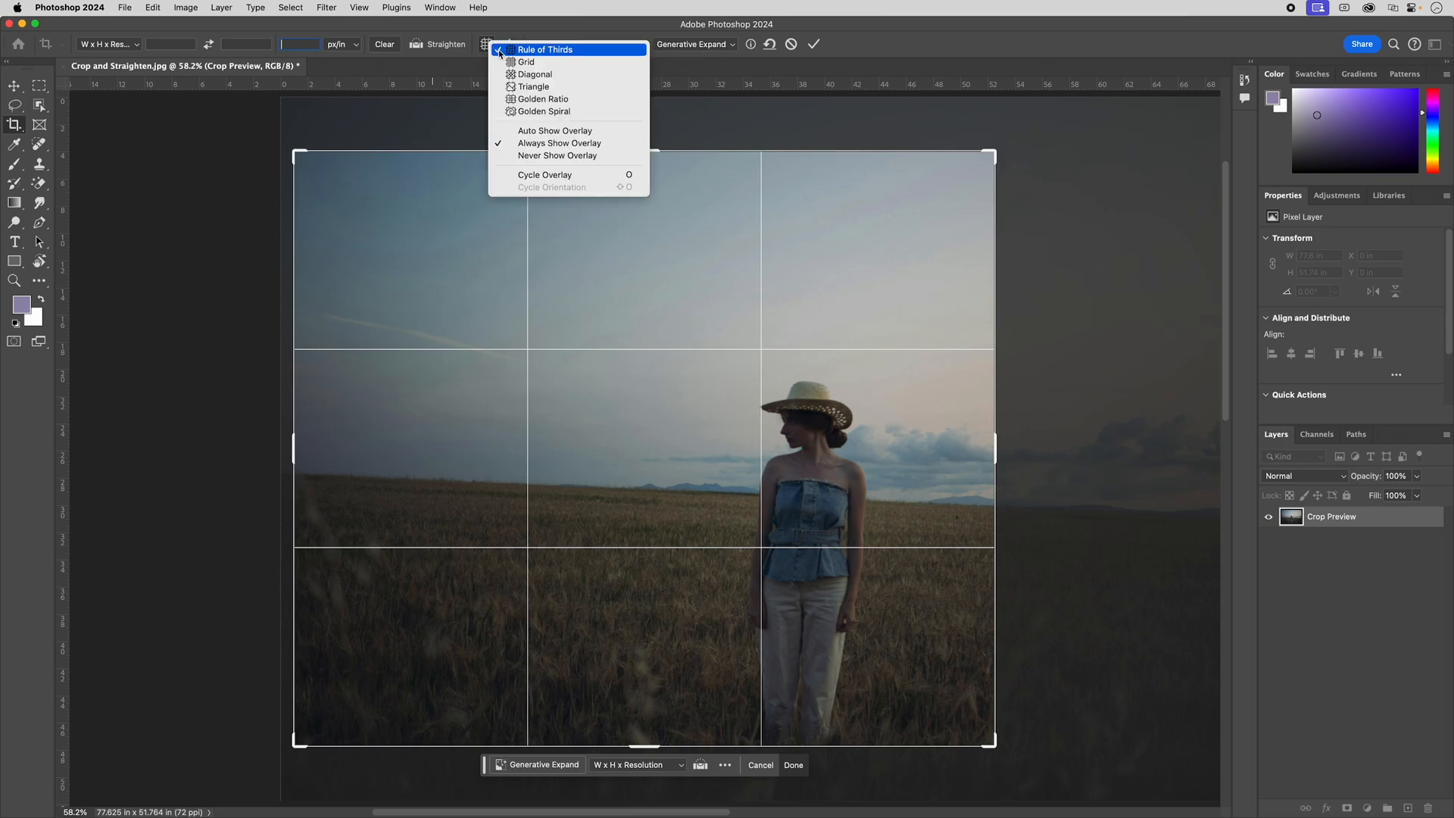
{"action": "left_click", "coordinate": [571, 112]}
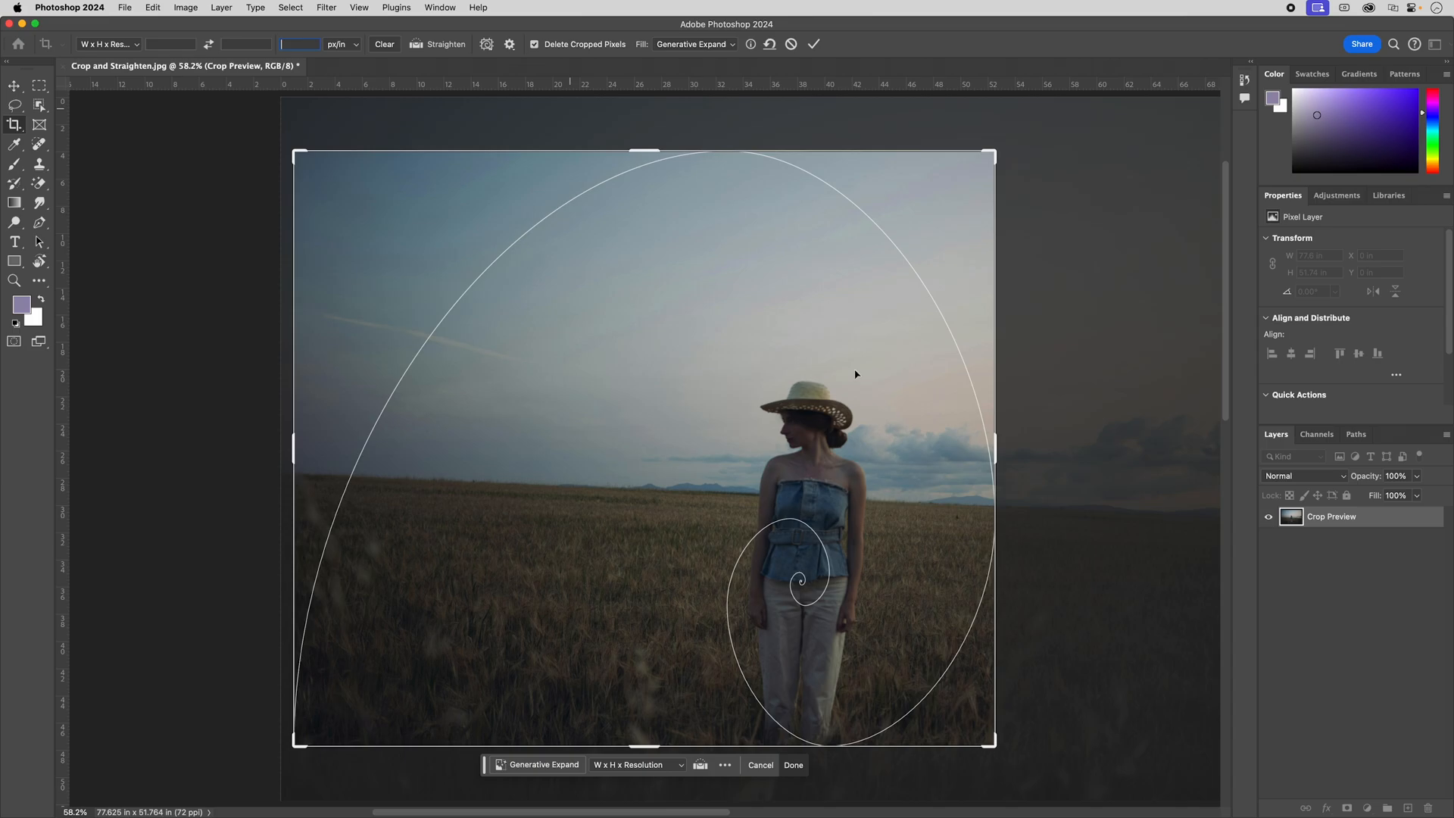
{"action": "left_click_drag", "start_coordinate": [989, 152], "coordinate": [984, 245]}
{"action": "left_click_drag", "start_coordinate": [595, 467], "coordinate": [571, 667]}
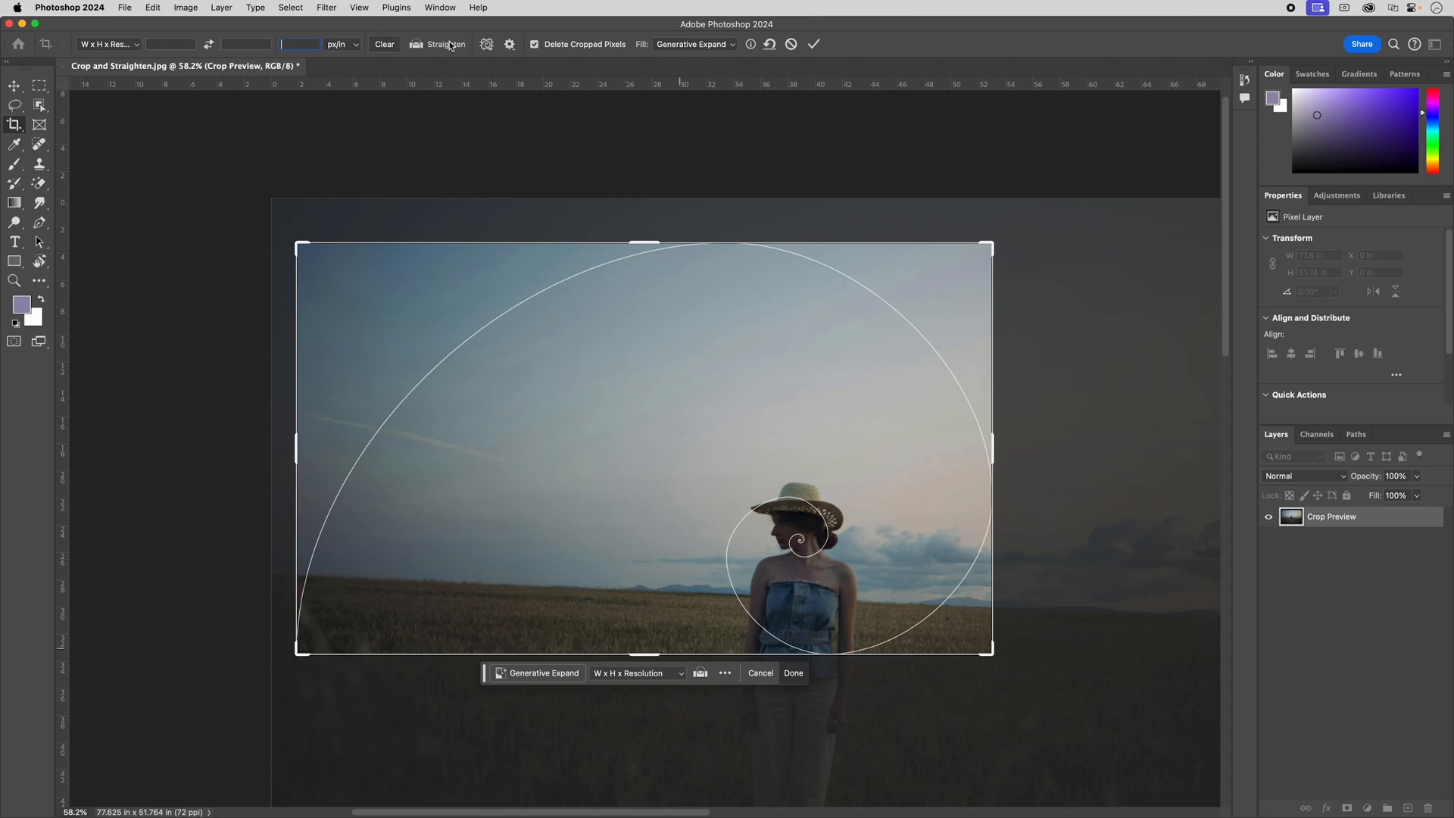
Straighten the photo along the horizon and apply the crop with Delete Cropped Pixels enabled
{"action": "left_click", "coordinate": [418, 44]}
{"action": "left_click_drag", "start_coordinate": [316, 577], "coordinate": [939, 607]}
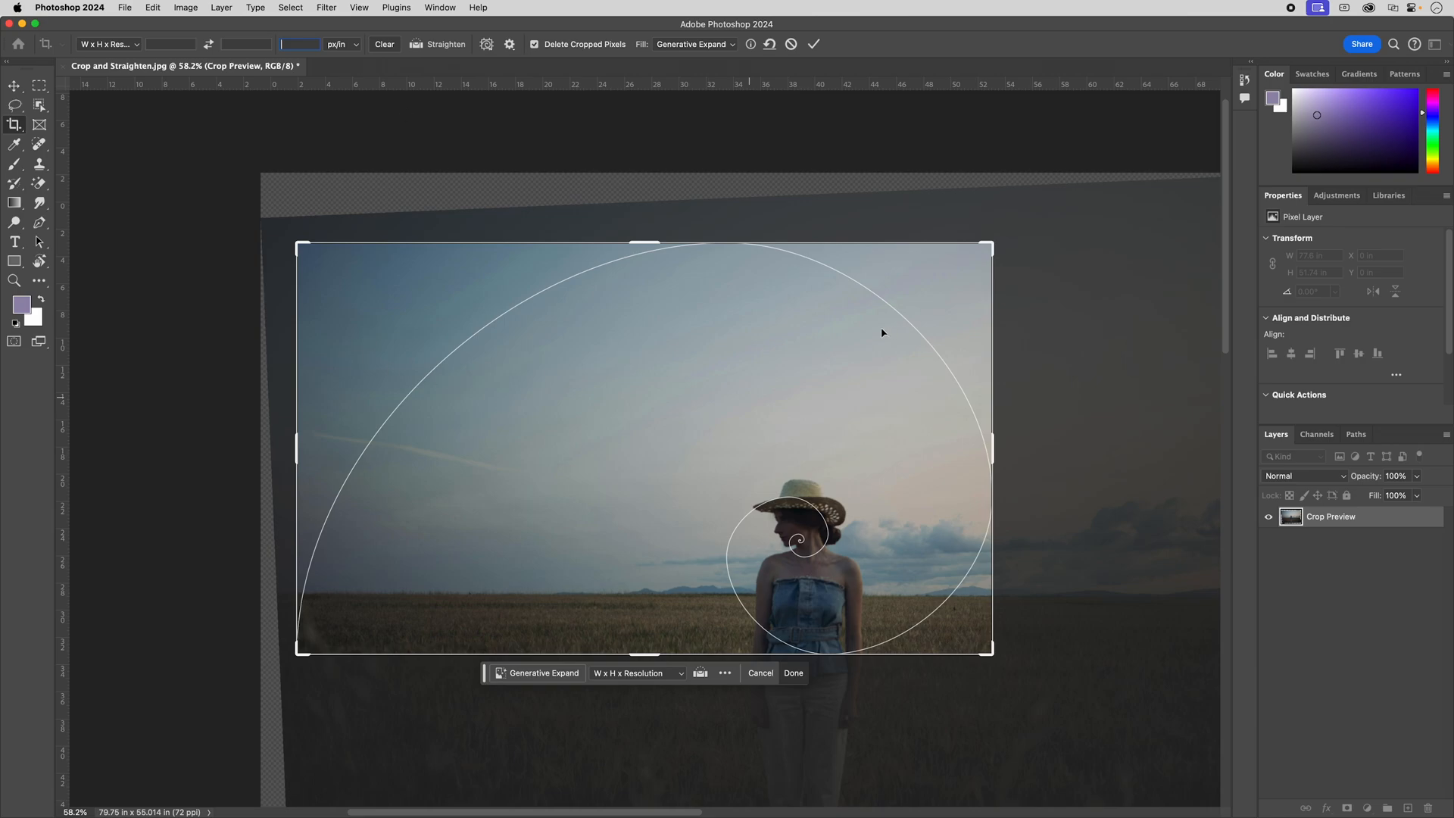
{"action": "left_click", "coordinate": [814, 45]}
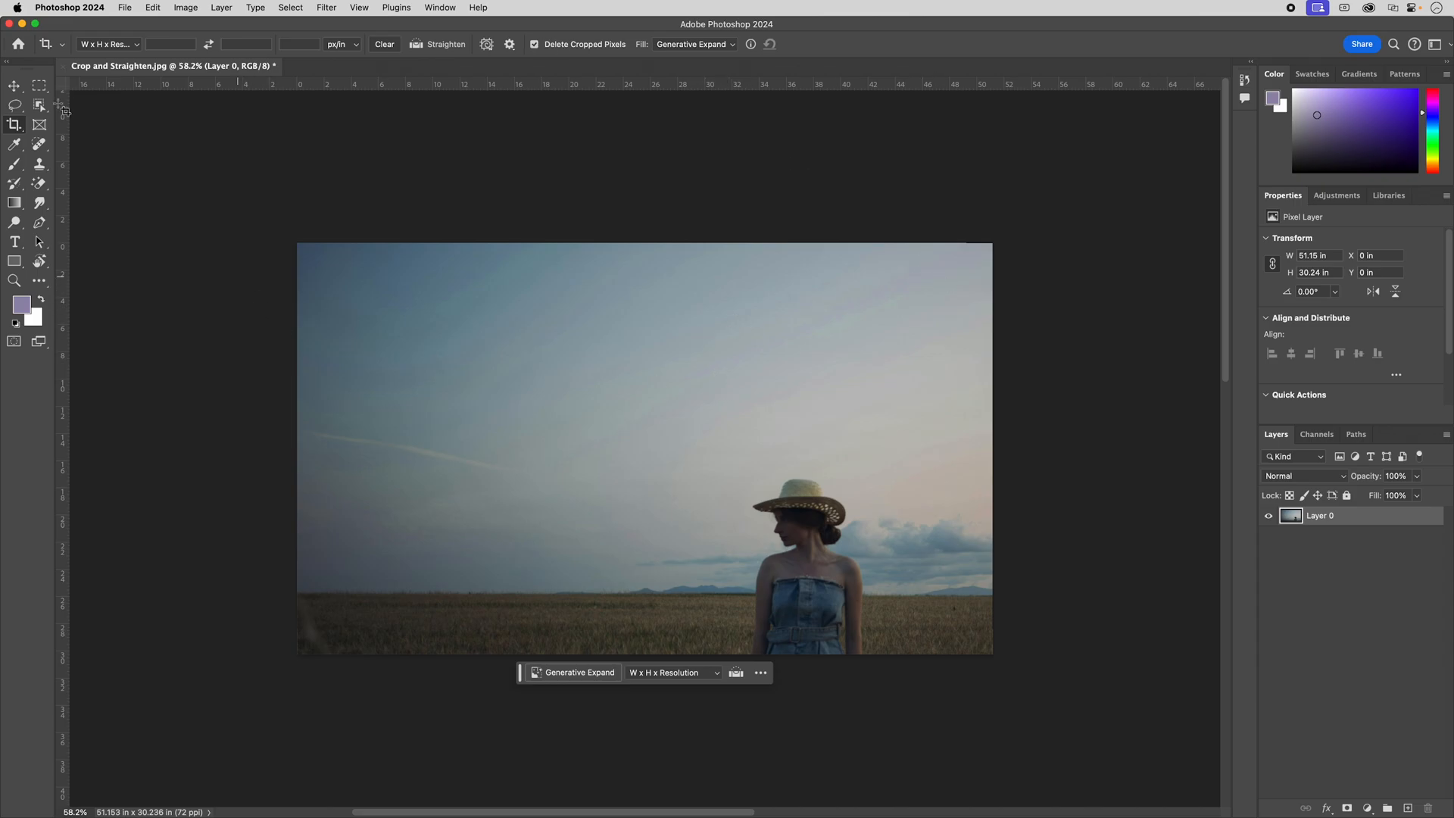
Test moving the cropped layer within the canvas, and undo back to the full uncropped photo
{"action": "left_click", "coordinate": [14, 86]}
{"action": "left_click_drag", "start_coordinate": [603, 412], "coordinate": [445, 374]}
{"action": "key", "text": "super+z"}
{"action": "key", "text": "super+z"}
{"action": "key", "text": "super+z"}
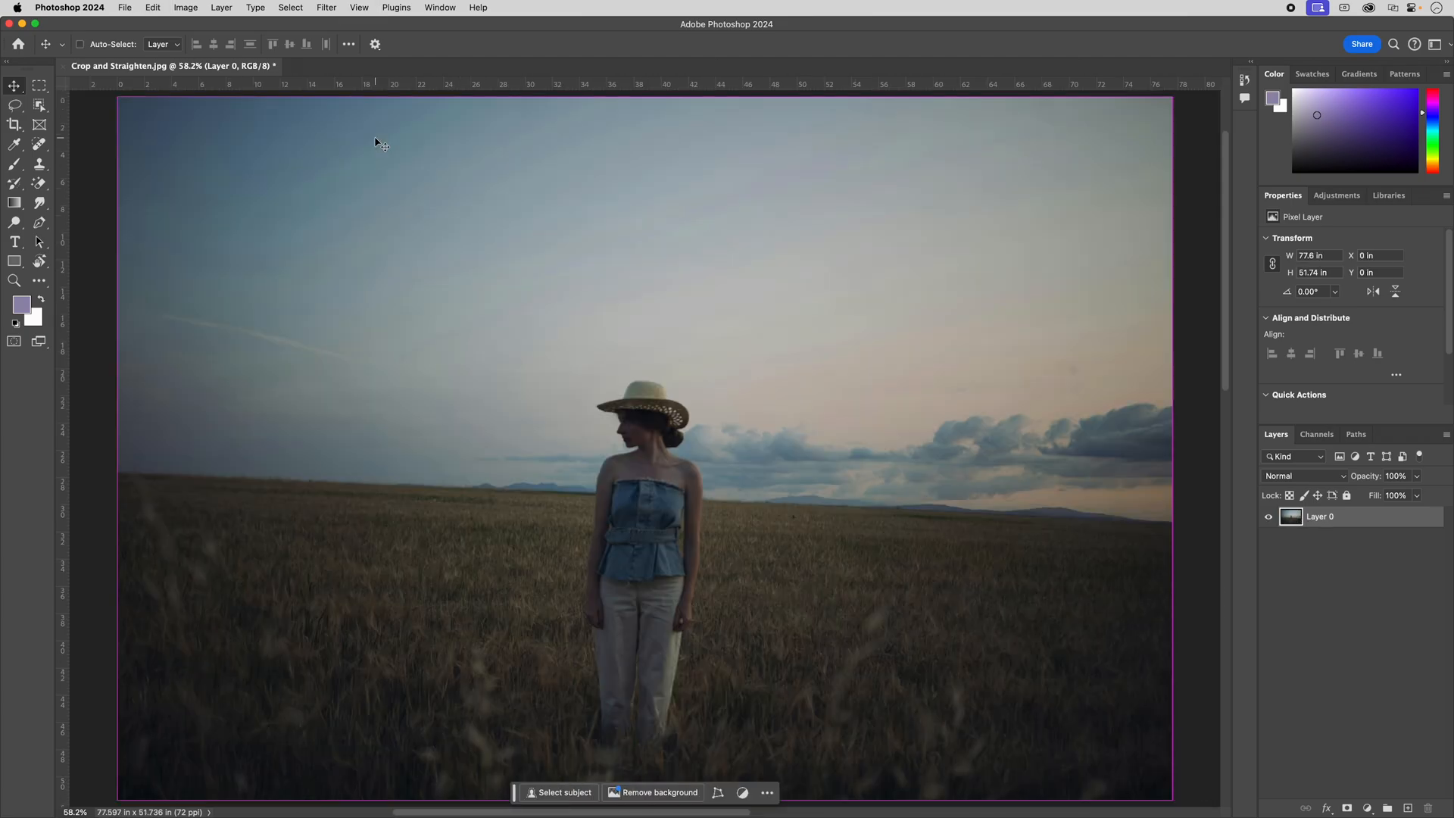
Crop the photo tightly around the woman's upper body and the sky with Delete Cropped Pixels disabled
{"action": "left_click", "coordinate": [13, 126]}
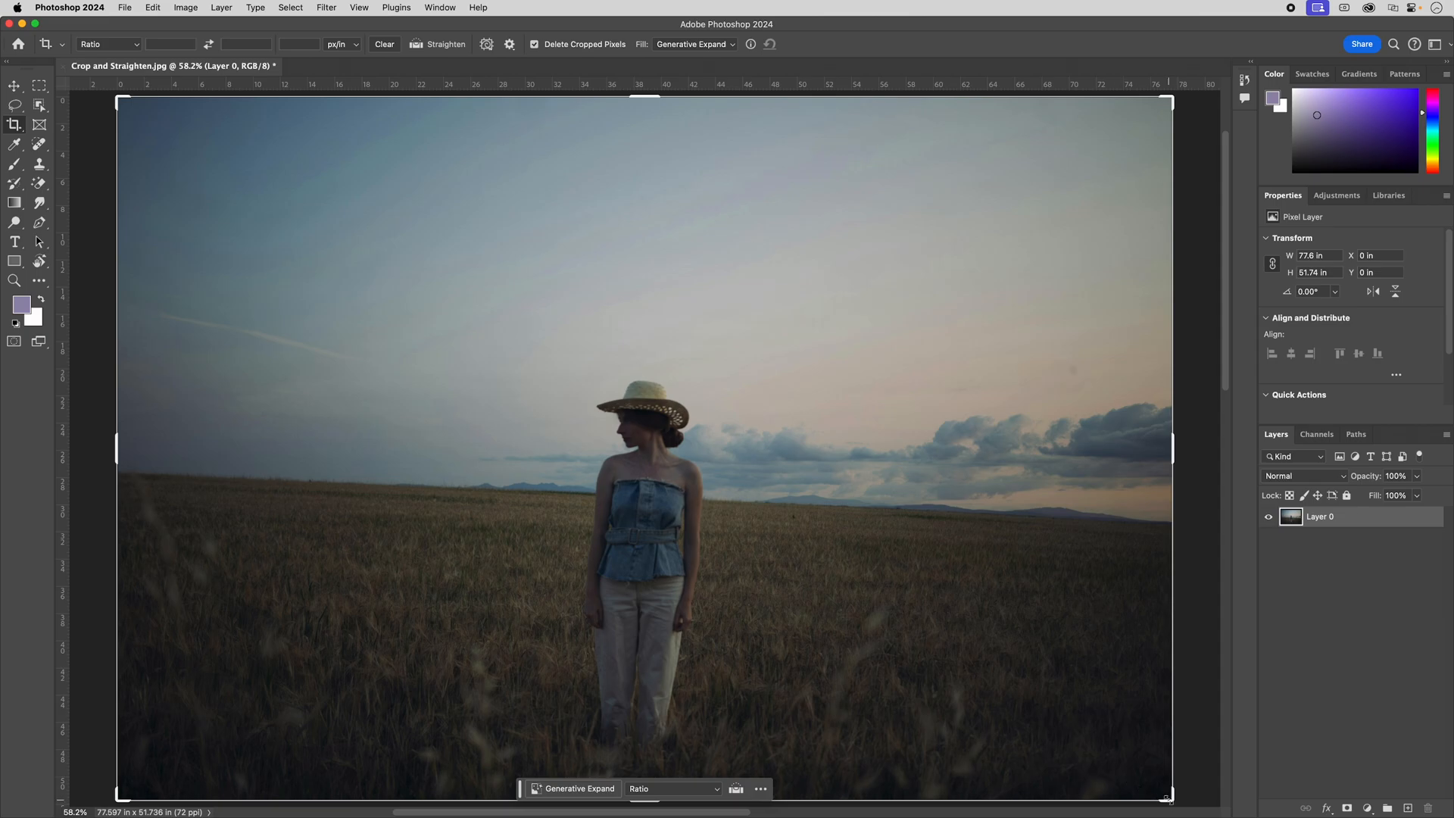
{"action": "left_click_drag", "start_coordinate": [1171, 797], "coordinate": [998, 676]}
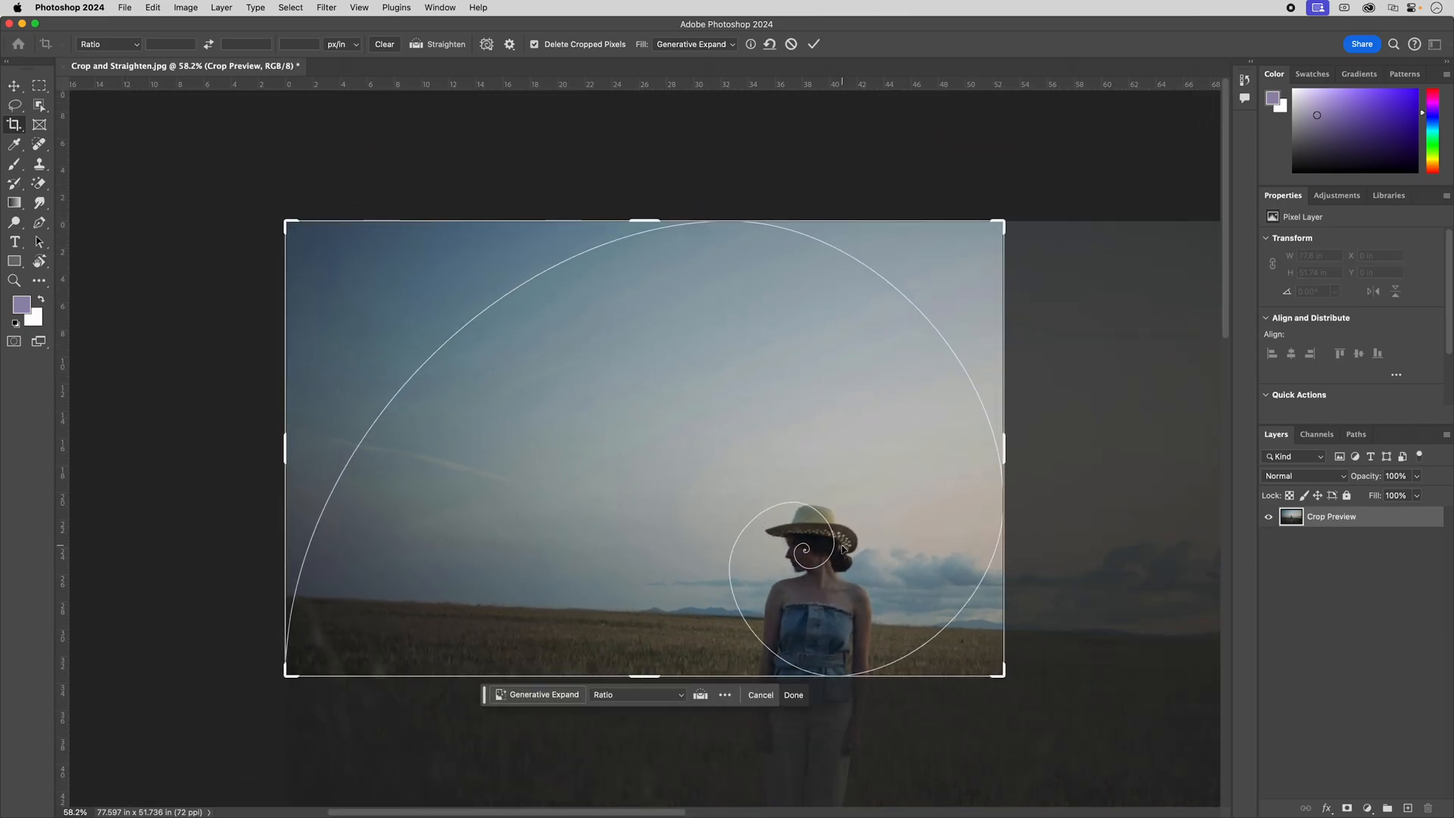
{"action": "left_click_drag", "start_coordinate": [288, 224], "coordinate": [375, 271]}
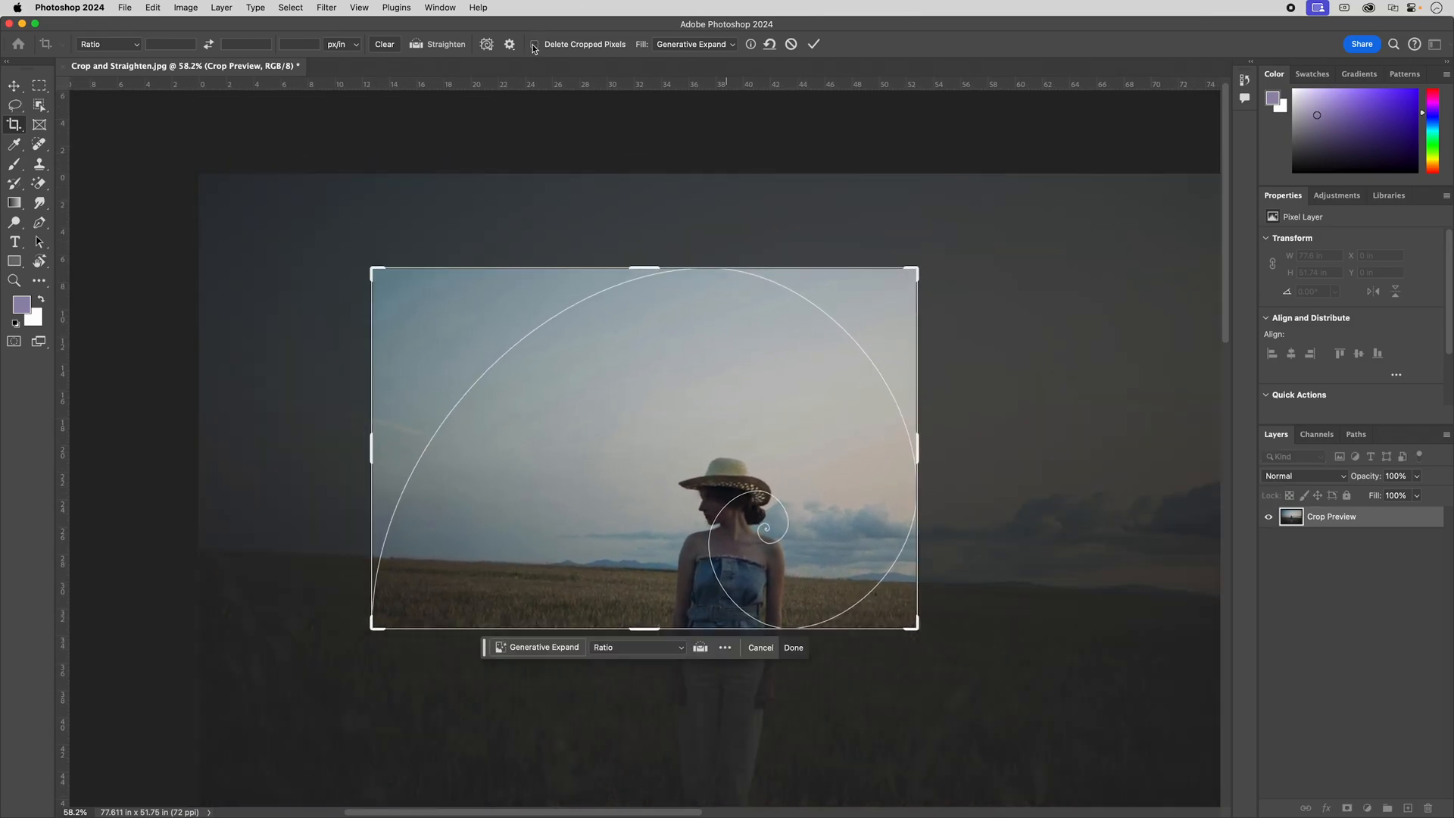
{"action": "left_click", "coordinate": [813, 43]}
Move the photo layer around inside the cropped canvas to bring its hidden areas back into the frame
{"action": "key", "text": "v"}
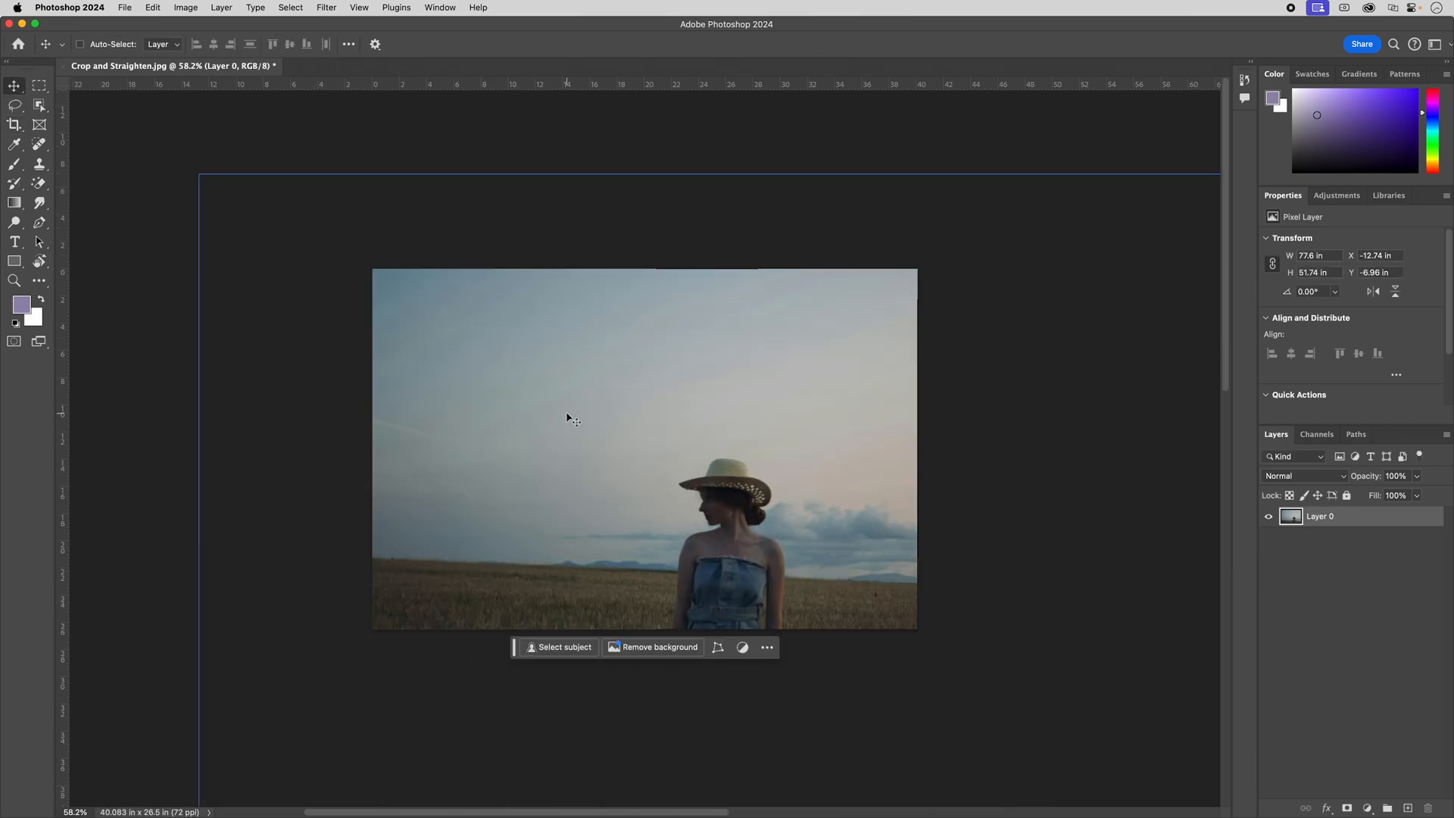
{"action": "left_click_drag", "start_coordinate": [567, 416], "coordinate": [521, 344]}
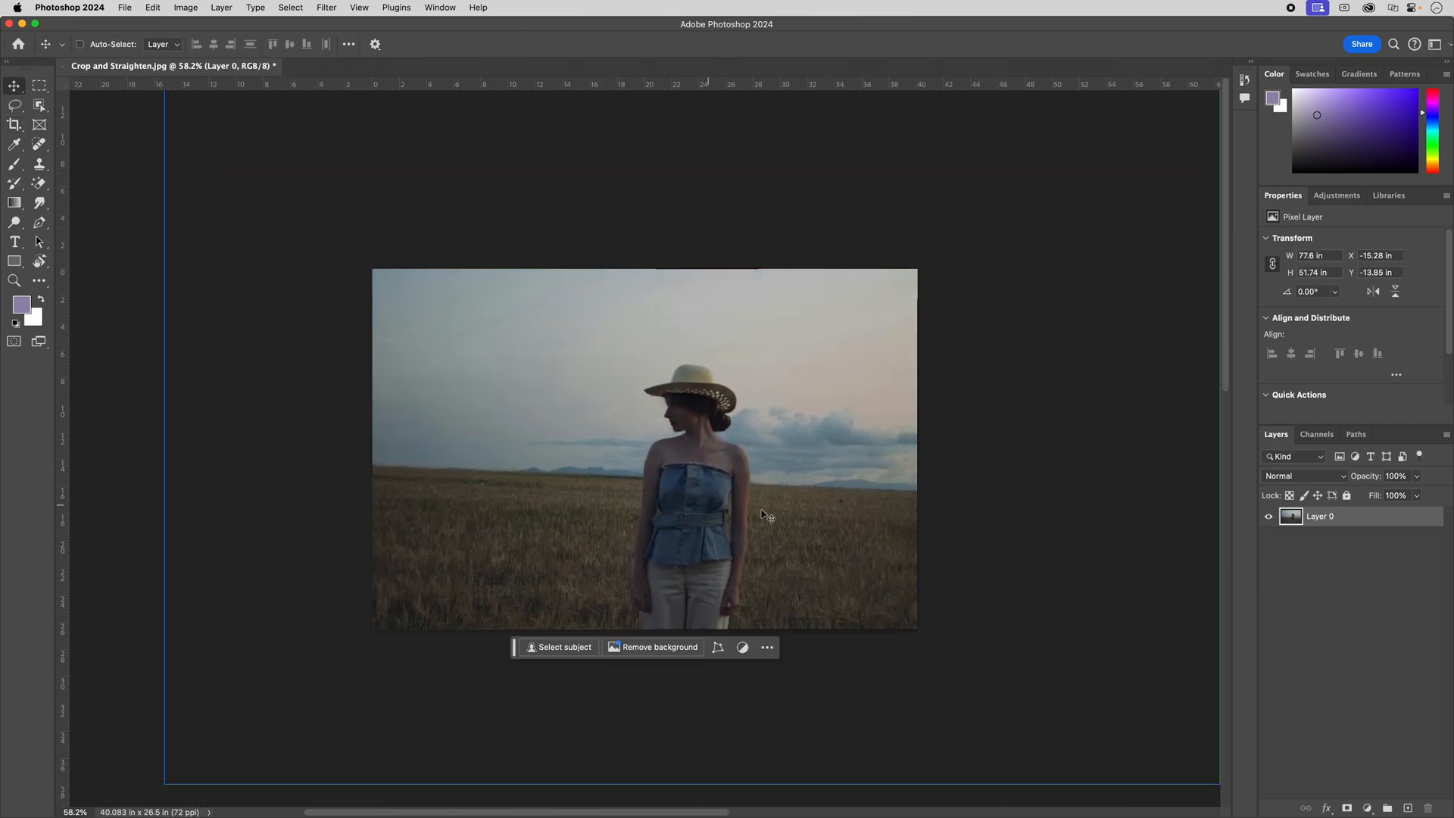
{"action": "left_click_drag", "start_coordinate": [761, 510], "coordinate": [642, 482]}
{"action": "left_click_drag", "start_coordinate": [466, 374], "coordinate": [658, 420]}
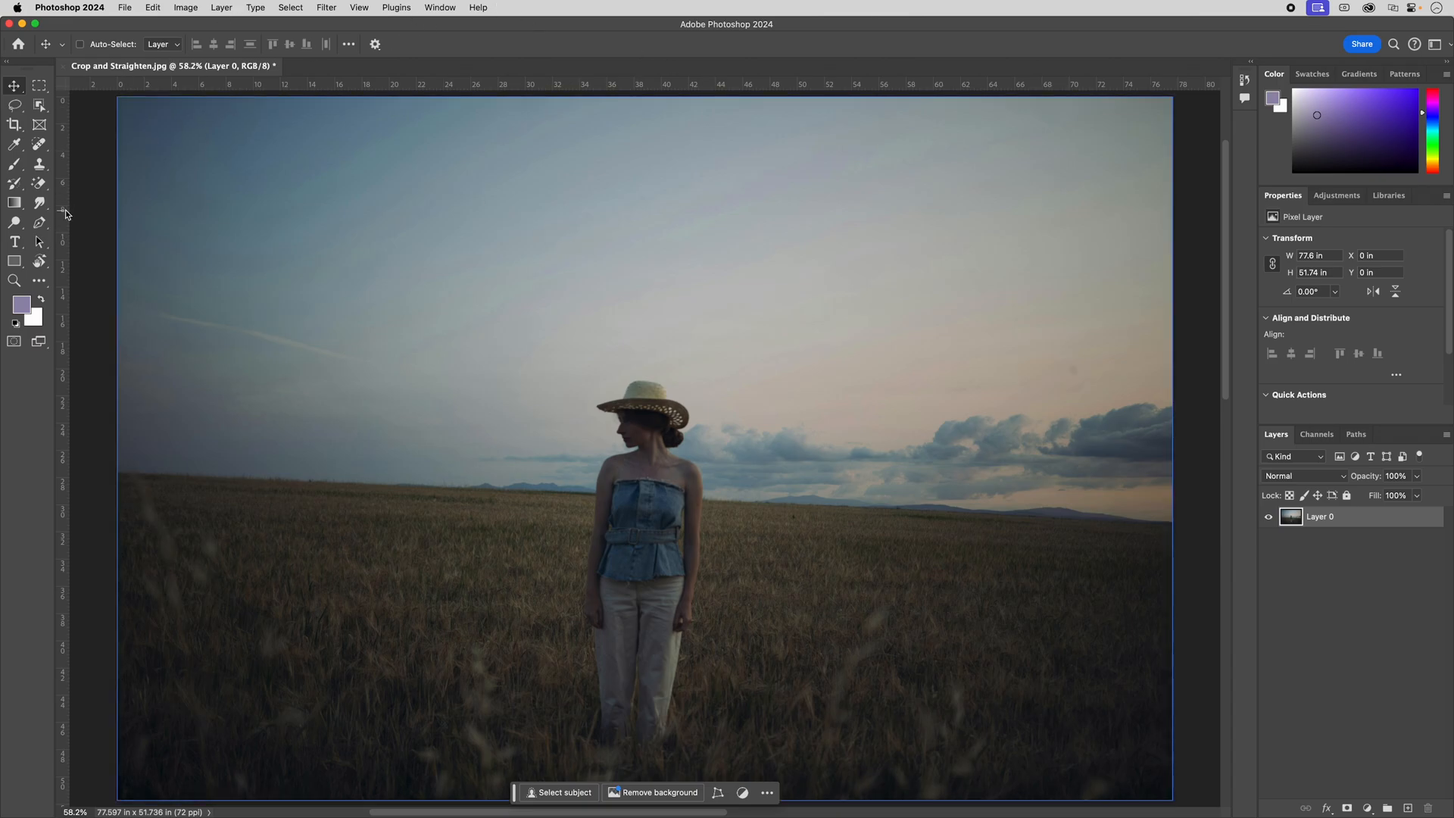
Straighten the full photo along the horizon and extend the crop box beyond the upper-left corner of the image
{"action": "left_click", "coordinate": [14, 125]}
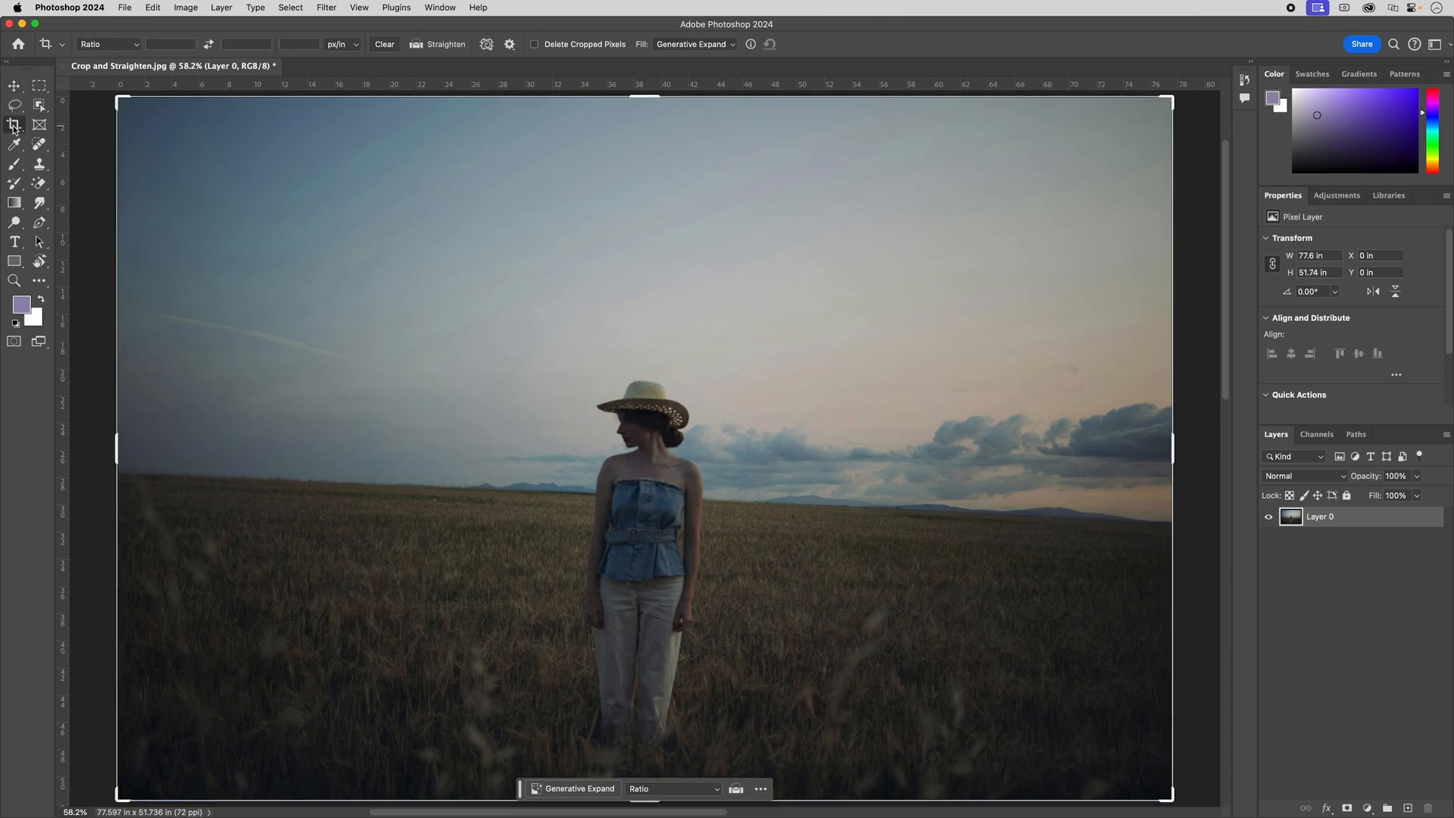
{"action": "left_click", "coordinate": [430, 42]}
{"action": "left_click_drag", "start_coordinate": [143, 473], "coordinate": [1099, 525]}
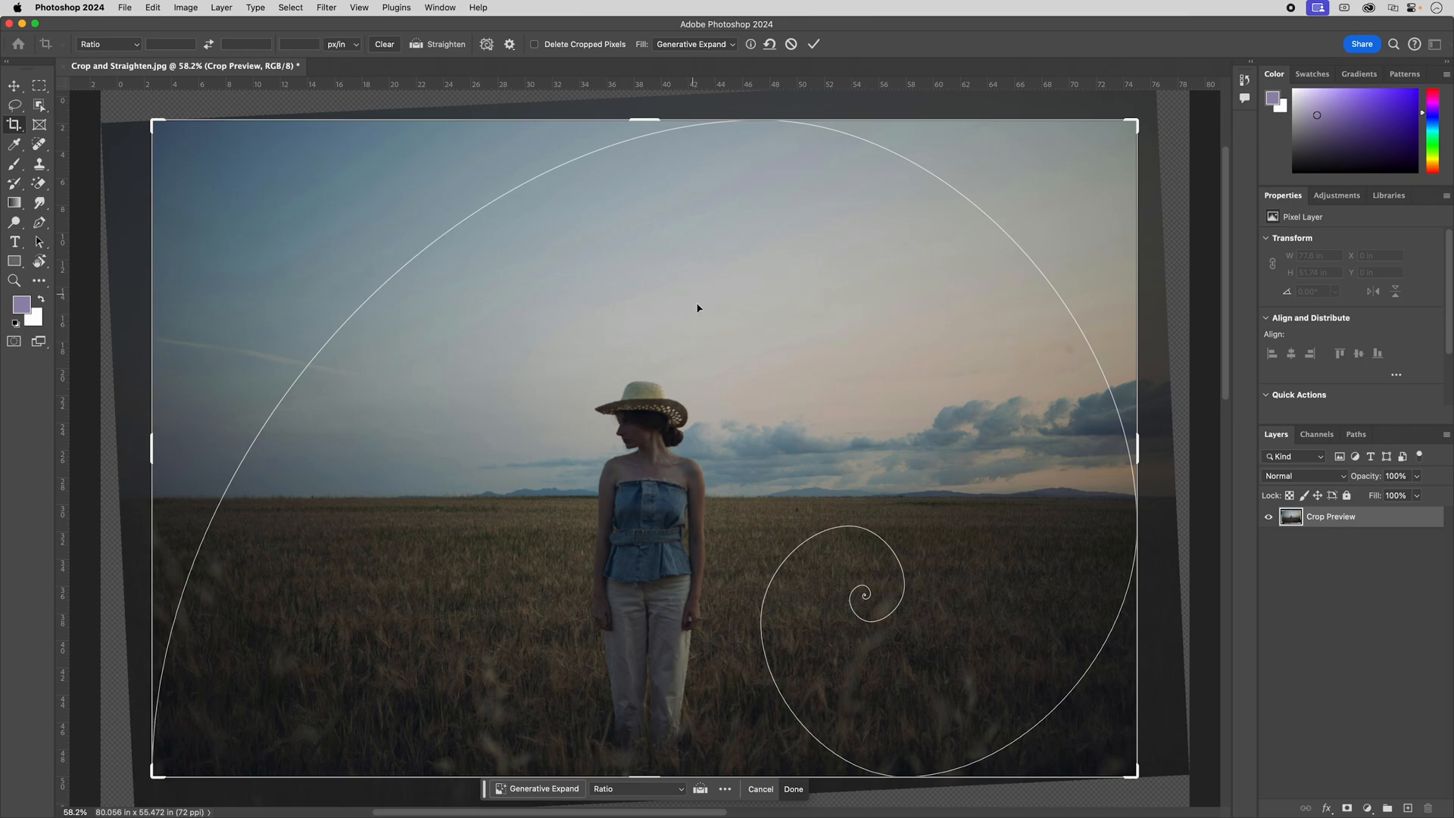
{"action": "scroll", "coordinate": [670, 410], "scroll_direction": "down", "scroll_amount": 2}
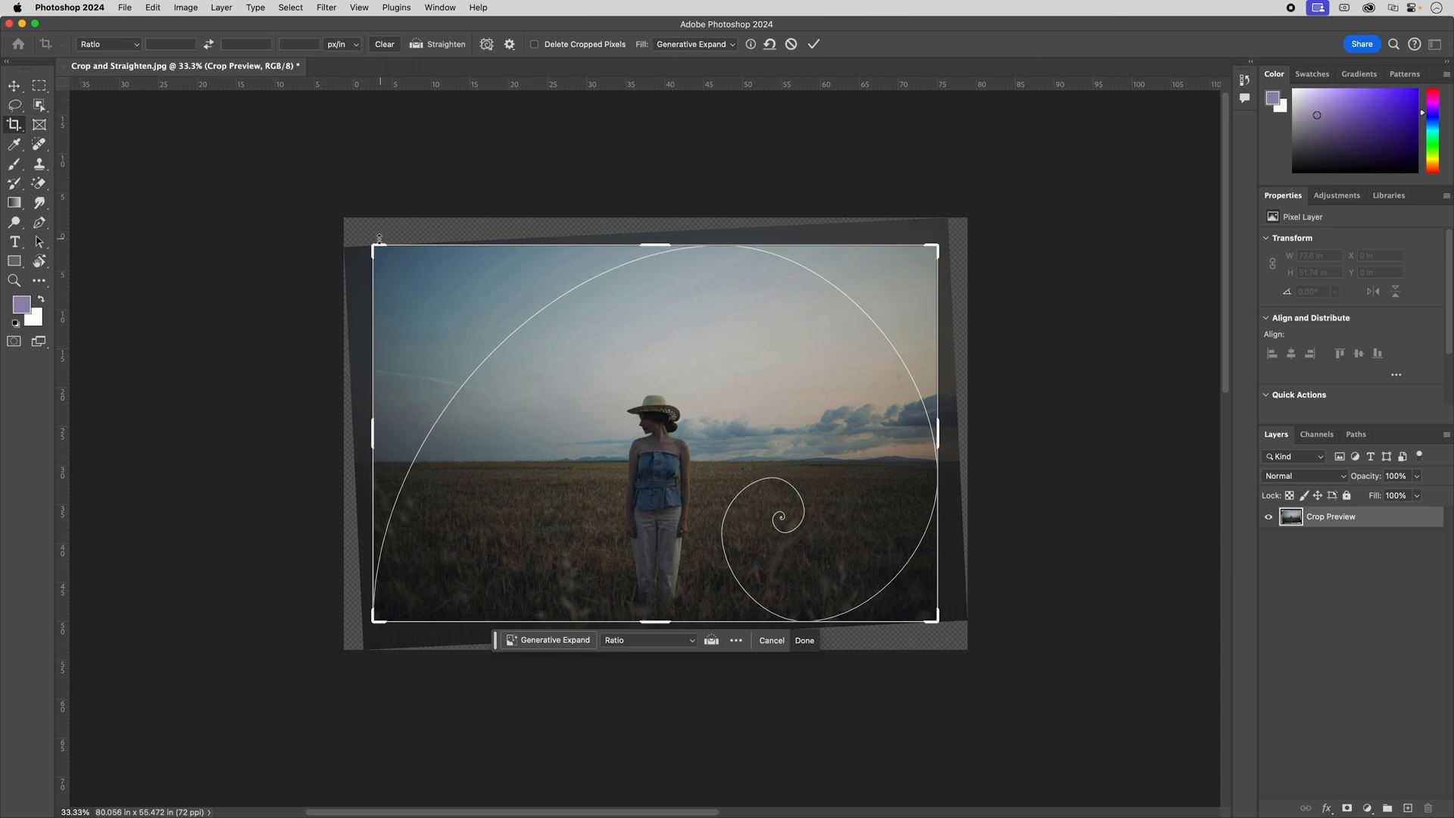
{"action": "left_click_drag", "start_coordinate": [371, 243], "coordinate": [342, 224]}
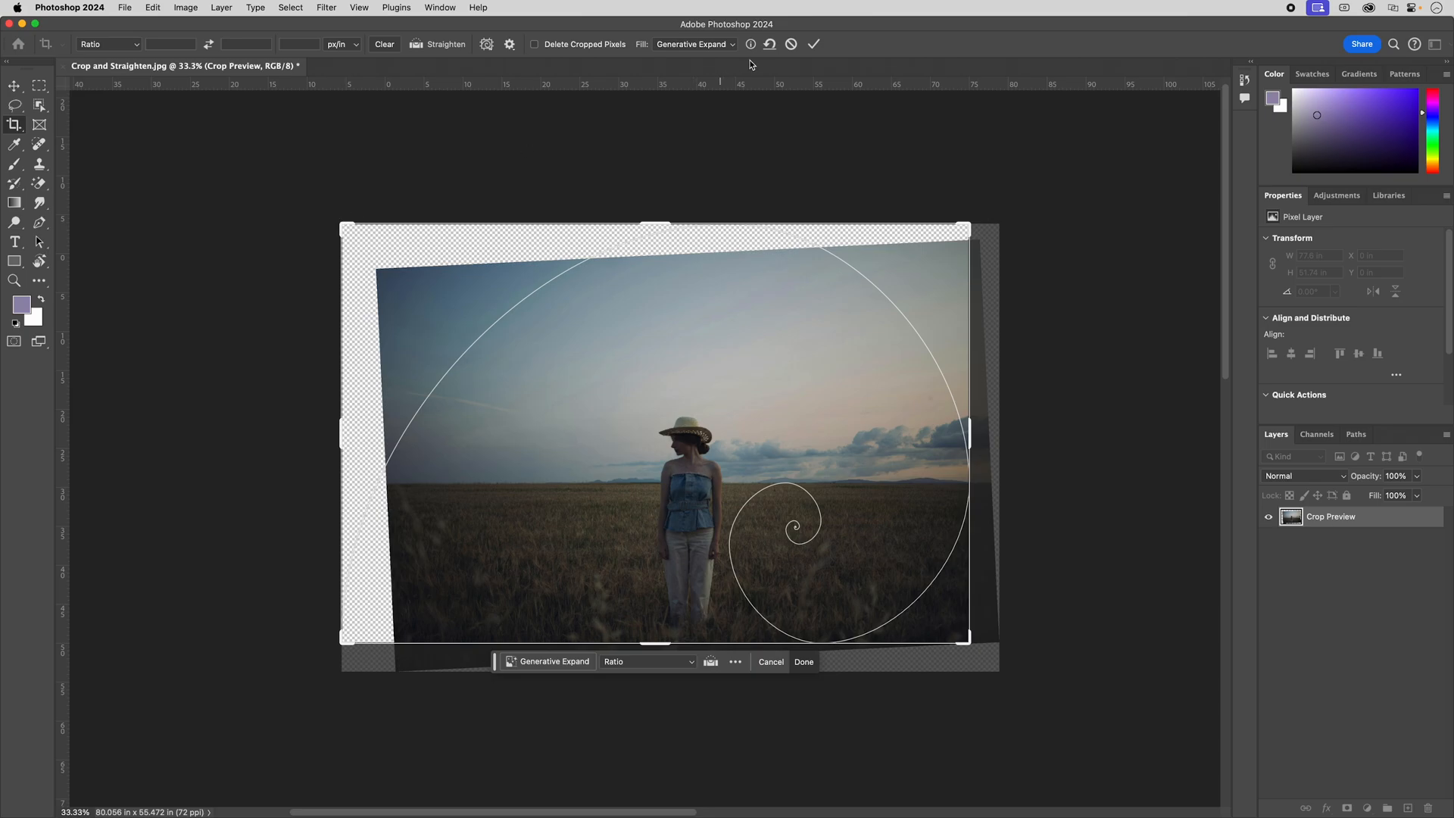
Keep the crop fill on Generative Expand, enable Delete Cropped Pixels, and apply the crop to fill the empty edges
{"action": "left_click", "coordinate": [694, 46]}
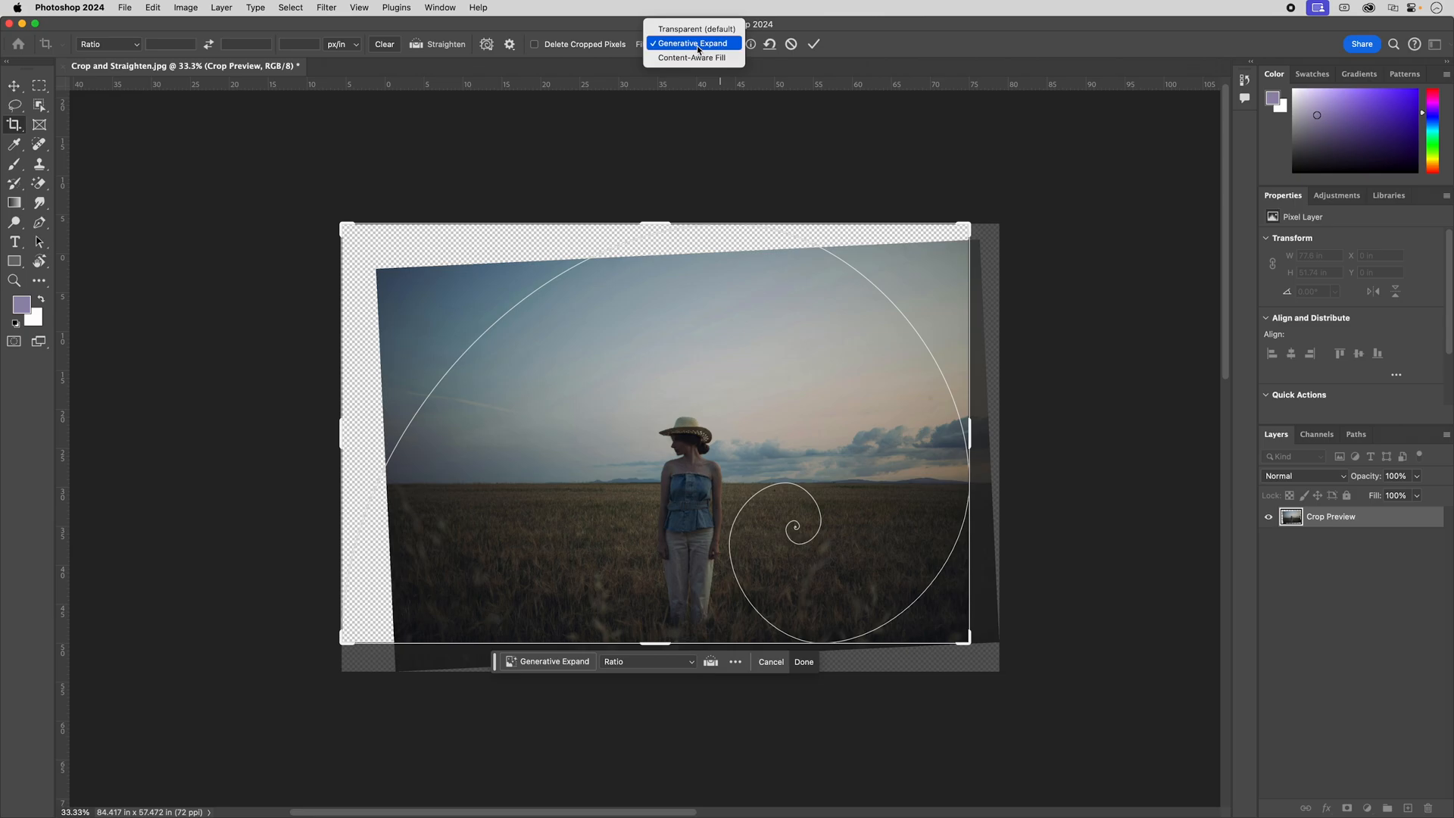
{"action": "left_click", "coordinate": [692, 44]}
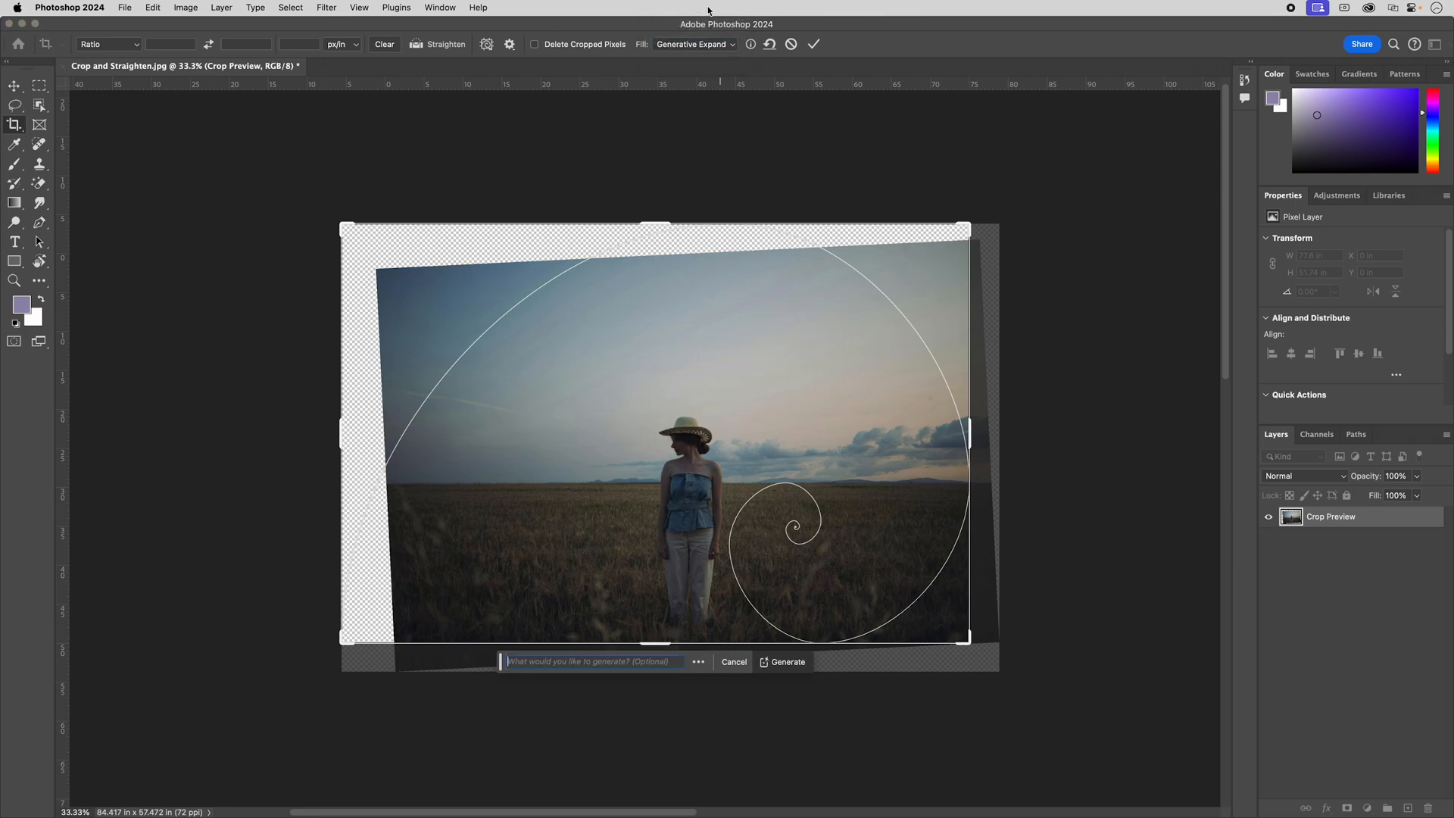
{"action": "left_click", "coordinate": [534, 45]}
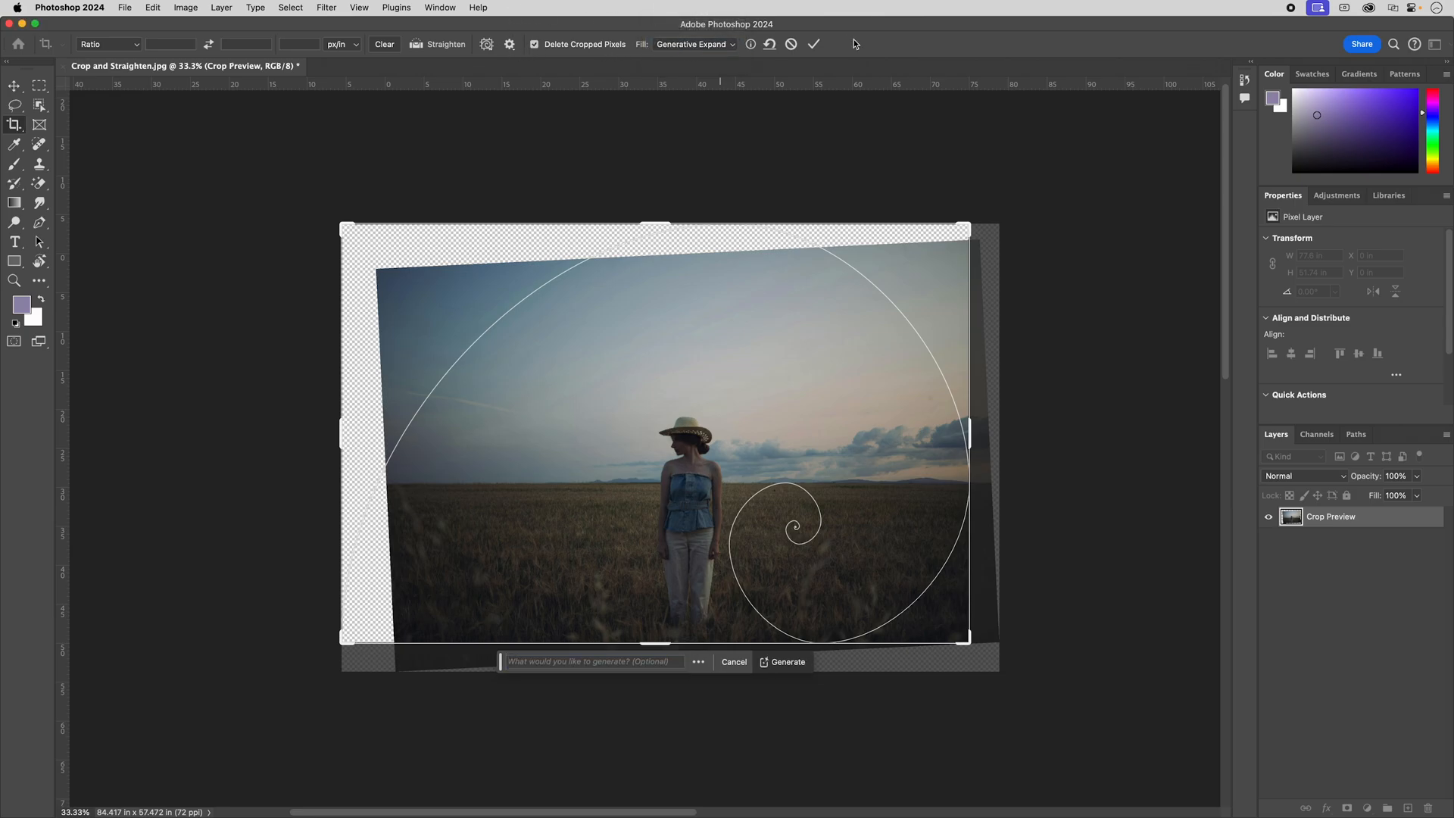
{"action": "left_click", "coordinate": [814, 44]}
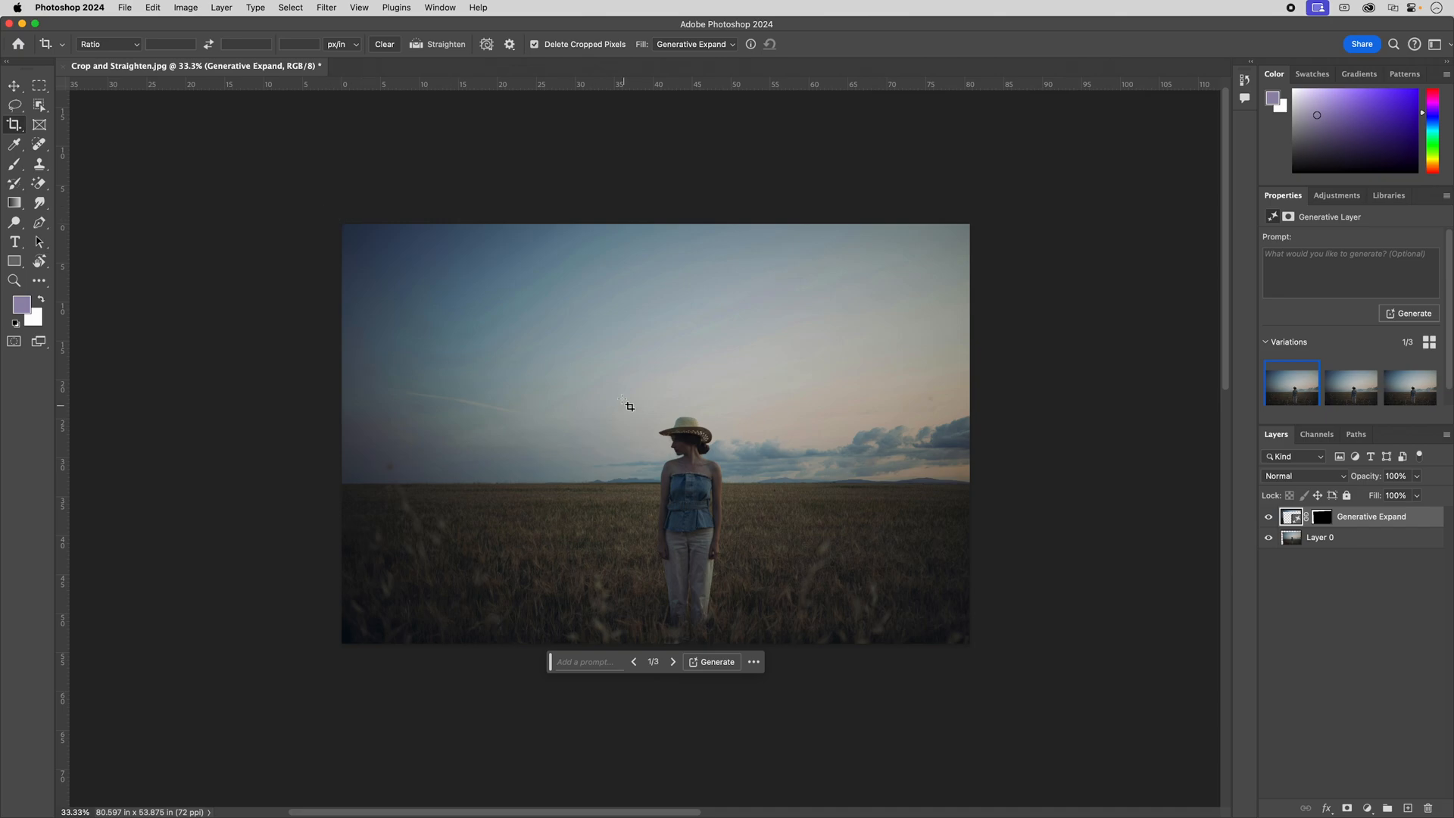
Compare the Generative Expand variations, choose the second one, and merge the visible layers
{"action": "left_click", "coordinate": [1347, 391]}
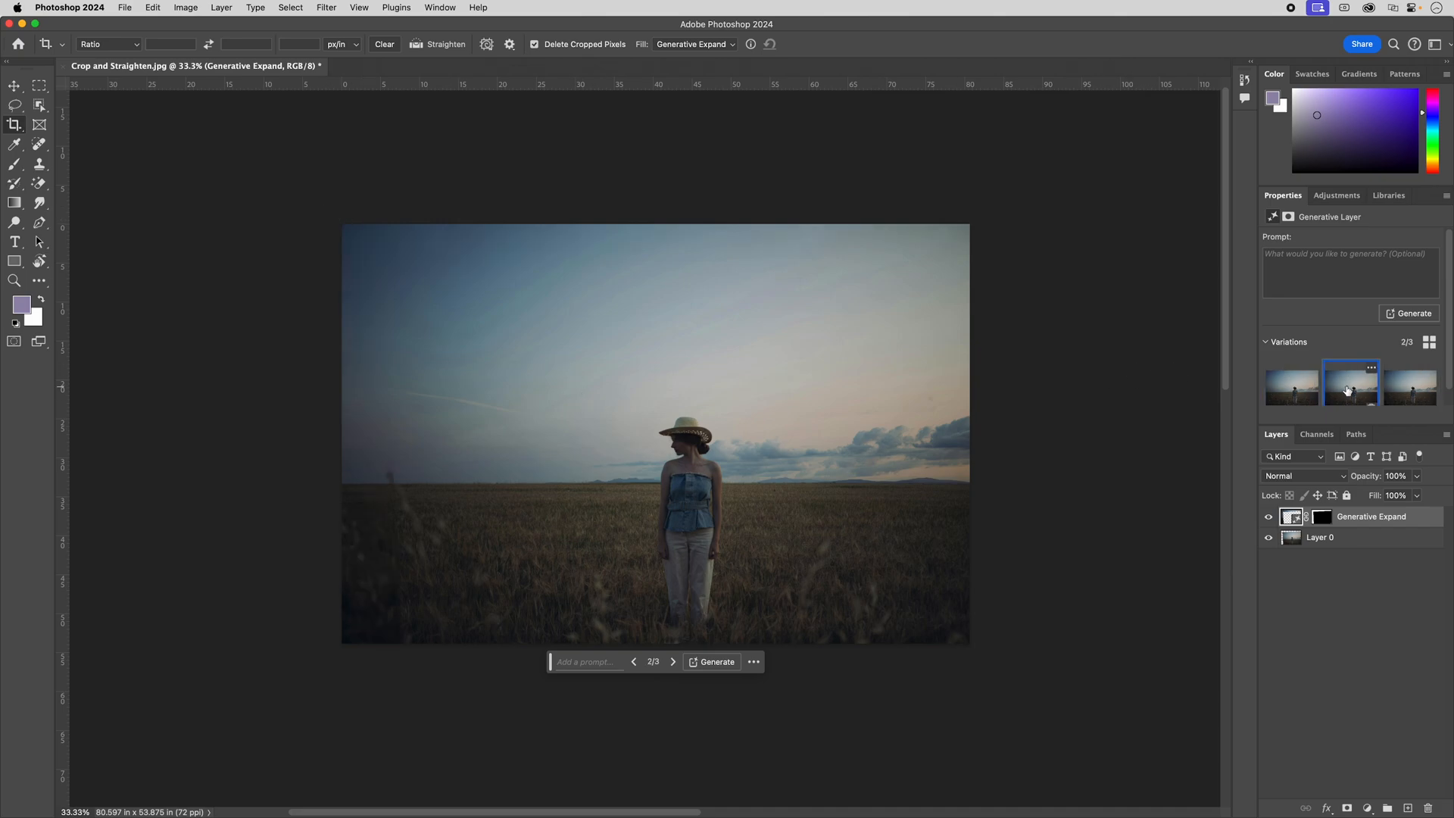
{"action": "left_click", "coordinate": [1398, 391]}
{"action": "left_click", "coordinate": [1361, 390]}
{"action": "key", "text": "shift+super+e"}
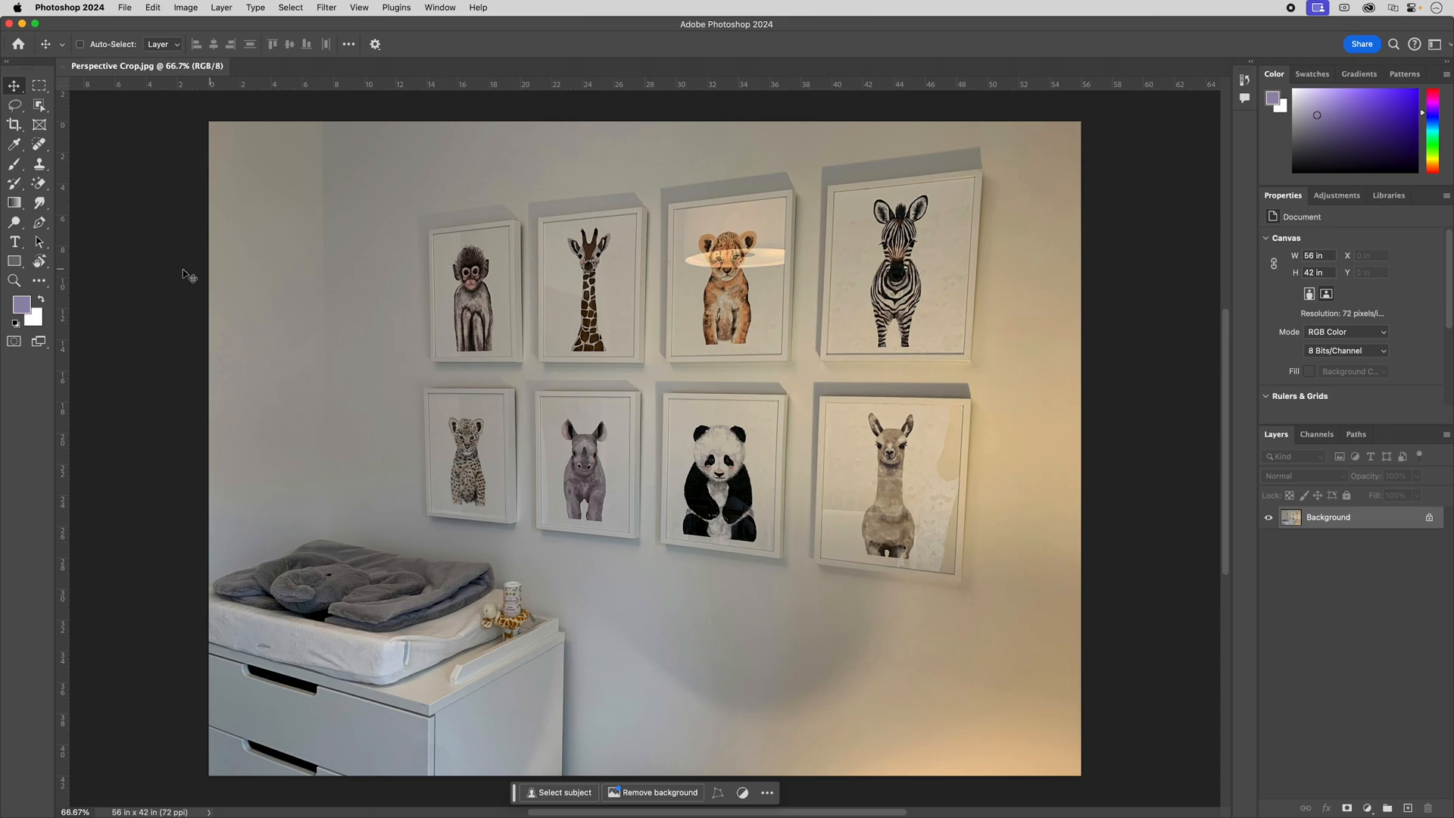
Draw a Perspective Crop box across the group of framed animal pictures, starting at the zebra frame's outer upper corner
{"action": "left_click", "coordinate": [13, 125]}
{"action": "right_click", "coordinate": [14, 125]}
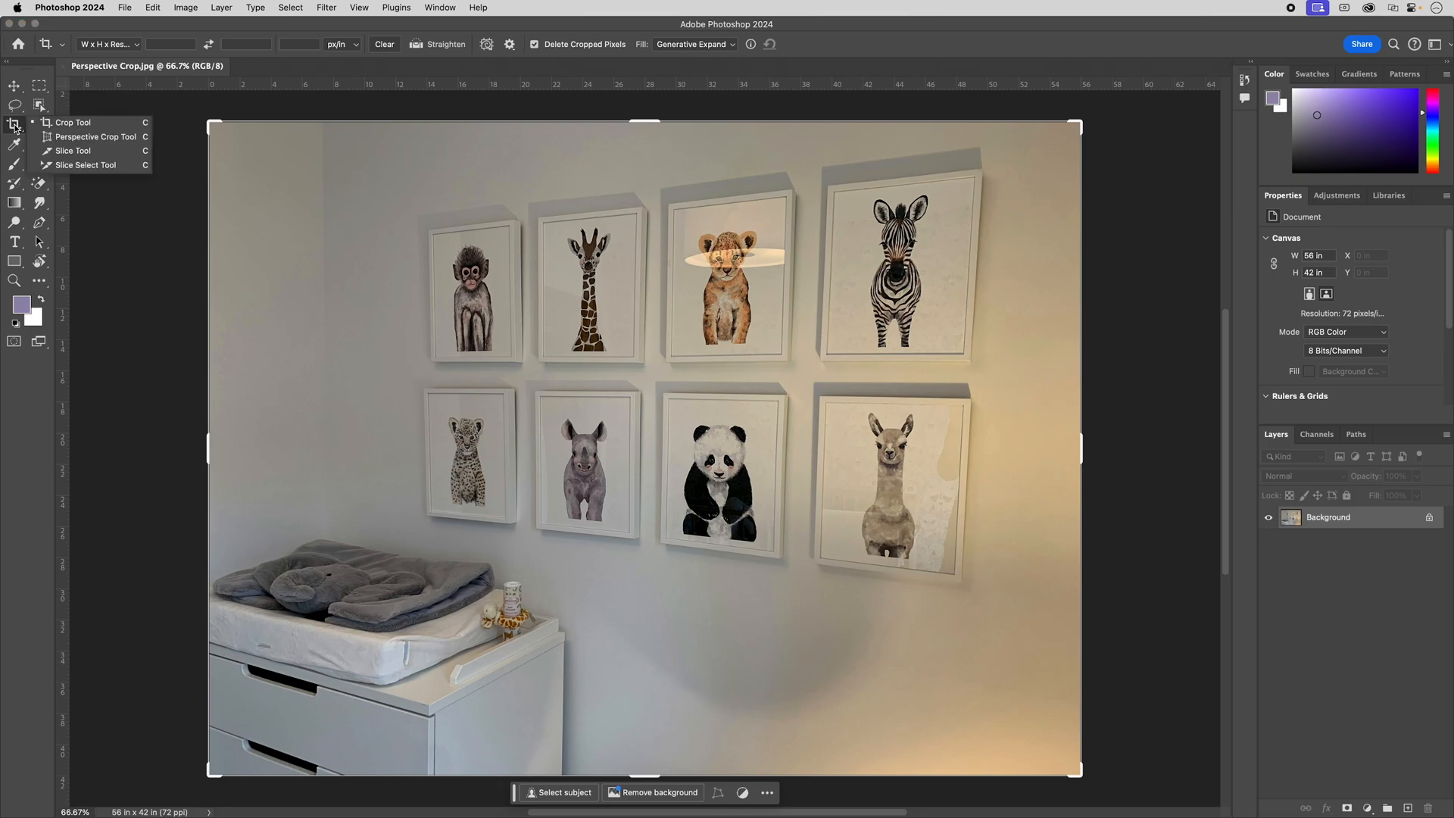
{"action": "left_click", "coordinate": [84, 140]}
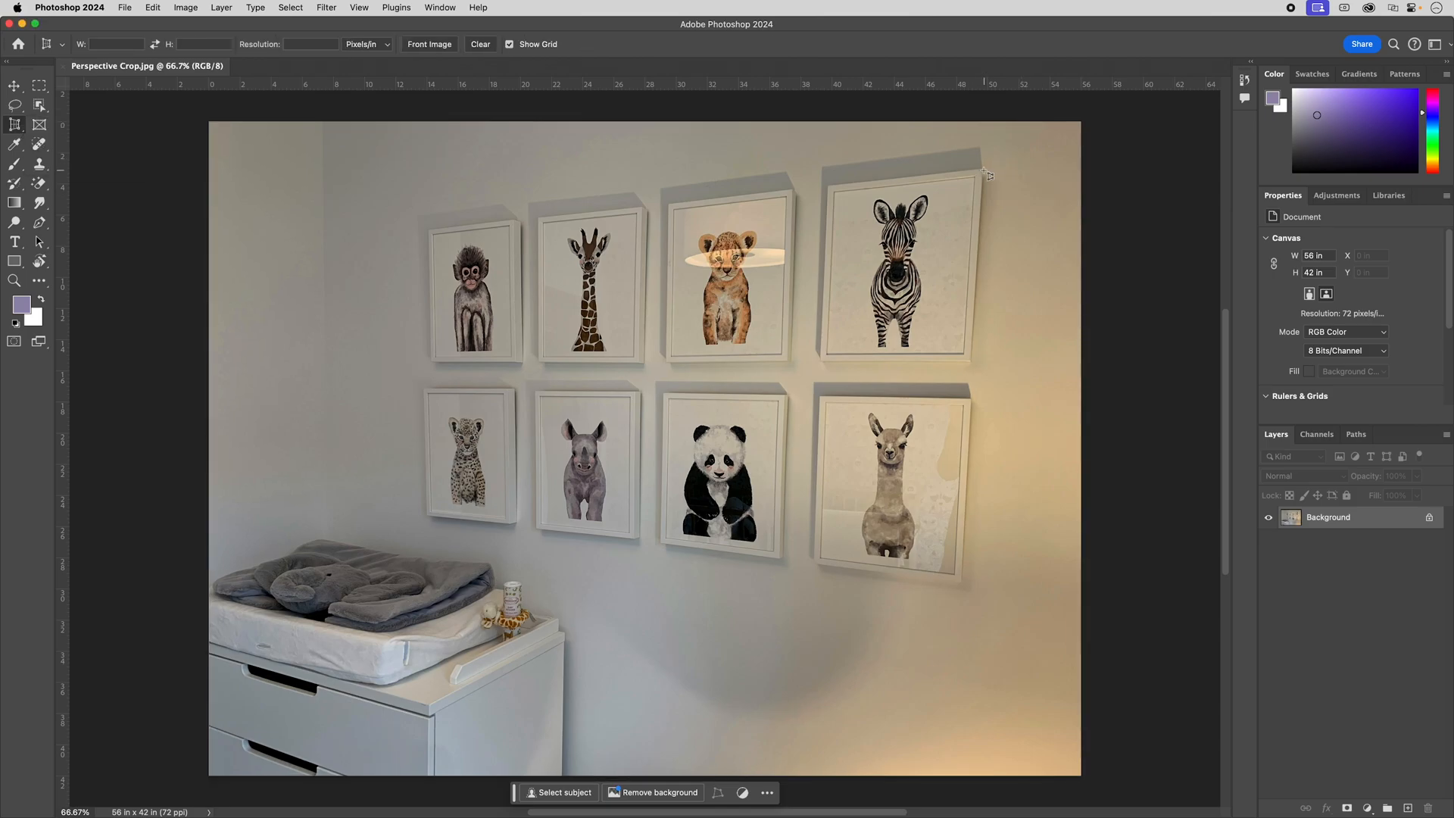
{"action": "left_click_drag", "start_coordinate": [984, 171], "coordinate": [426, 517]}
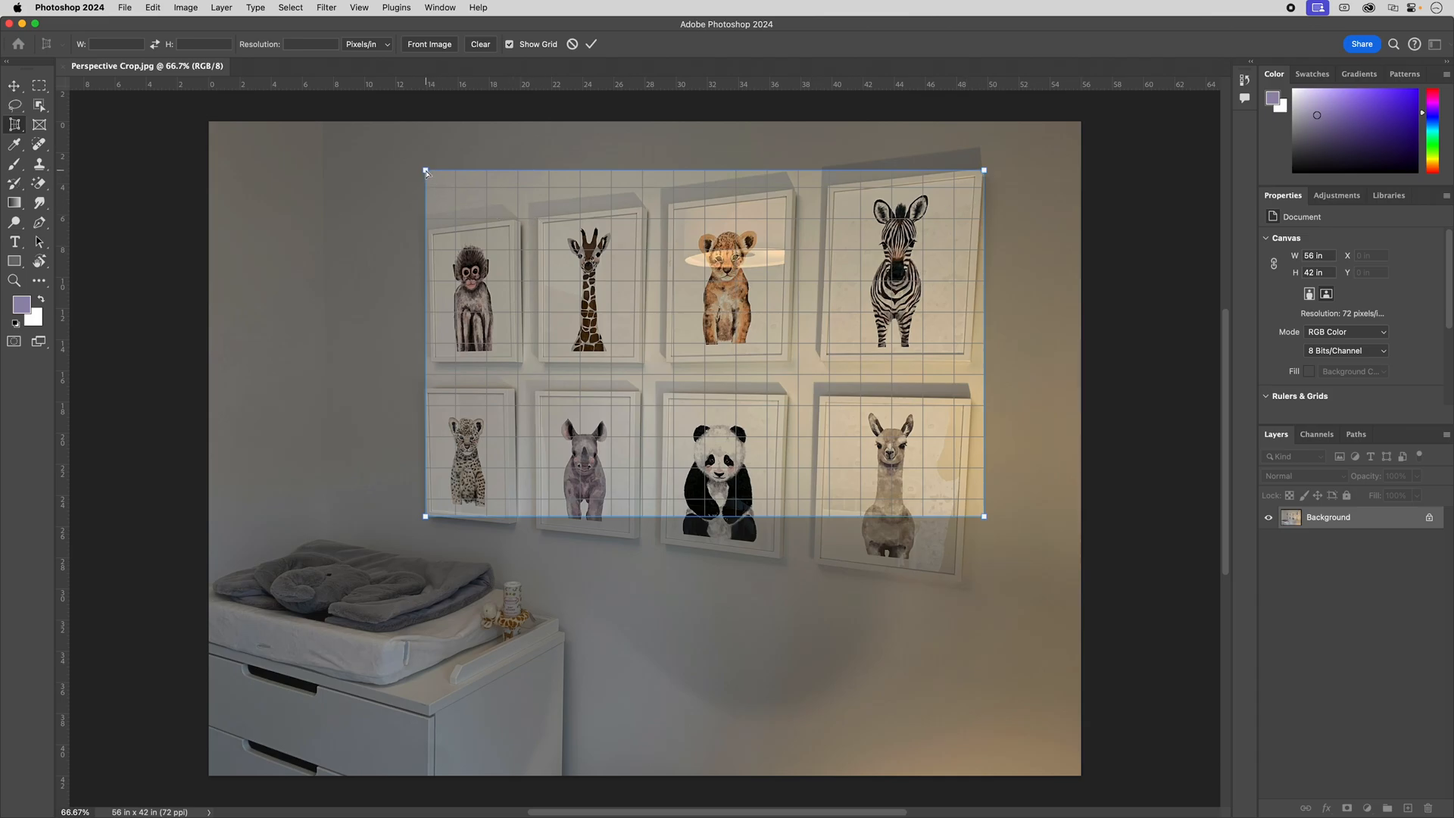
Align the four corners of the perspective crop grid with the outer corners of the picture group
{"action": "left_click_drag", "start_coordinate": [426, 172], "coordinate": [429, 234]}
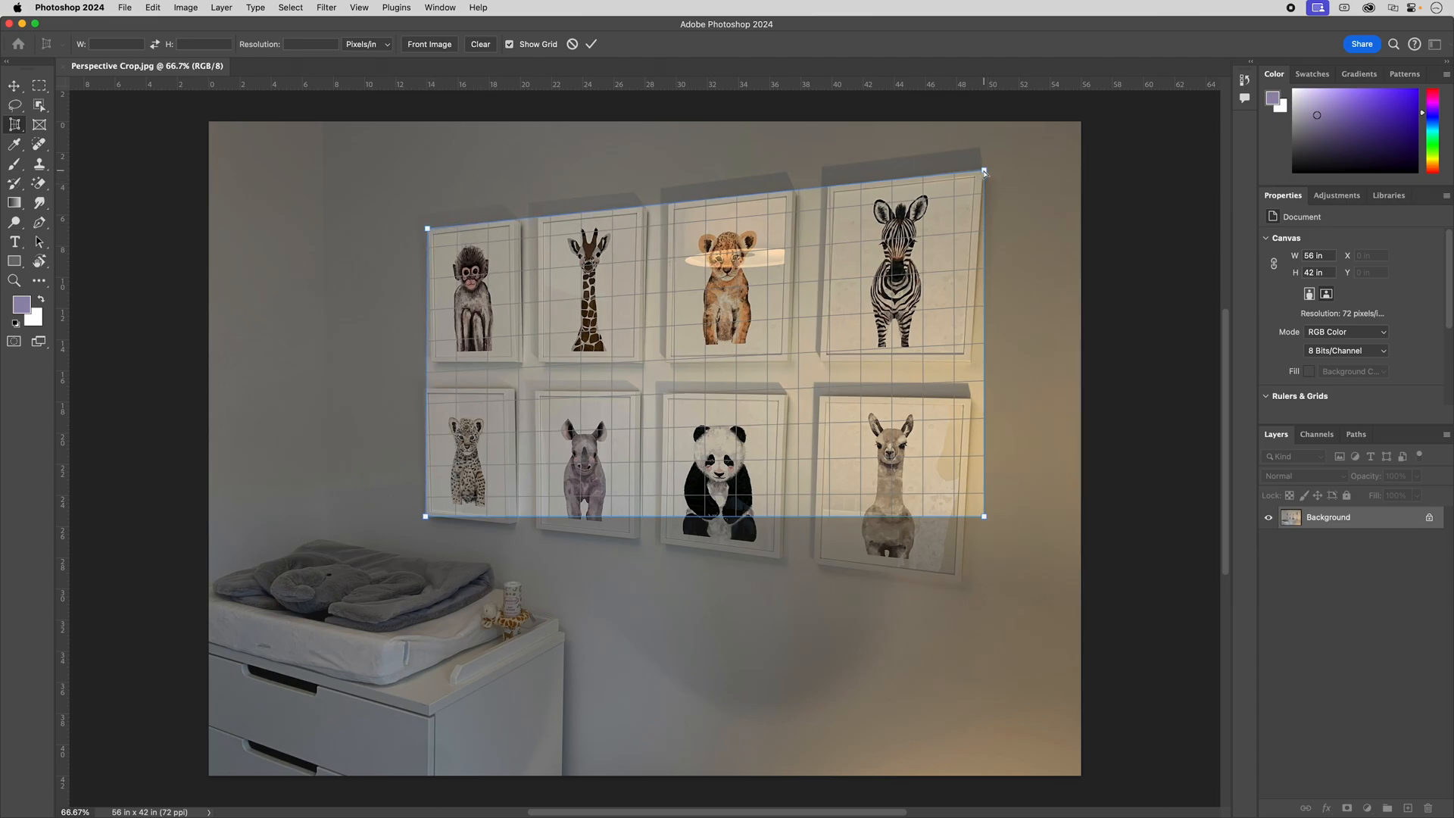
{"action": "left_click_drag", "start_coordinate": [981, 172], "coordinate": [986, 171]}
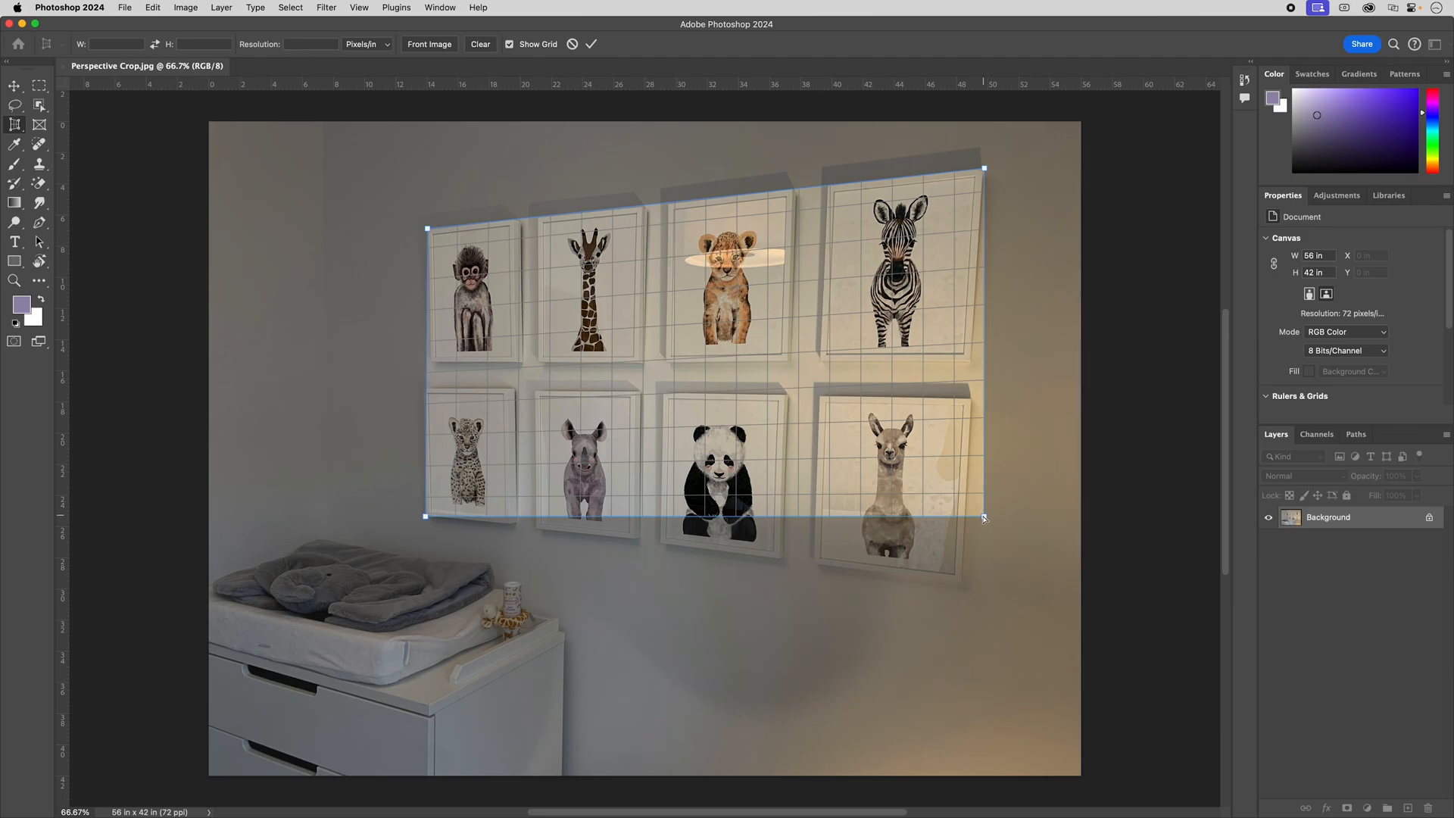
{"action": "left_click_drag", "start_coordinate": [984, 517], "coordinate": [962, 583]}
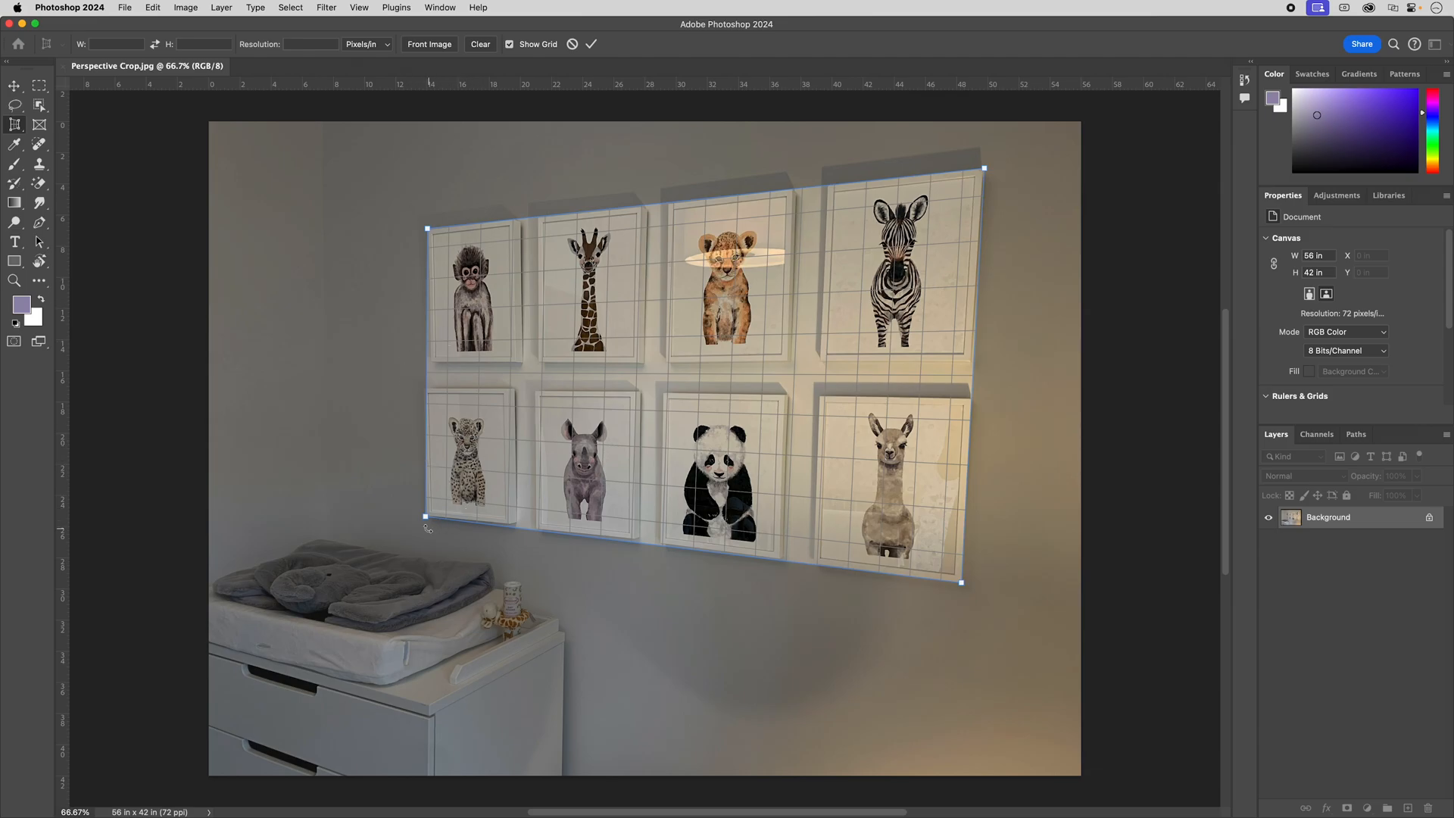
{"action": "mouse_move", "coordinate": [426, 518]}
{"action": "left_mouse_down"}
{"action": "mouse_move", "coordinate": [432, 422]}
{"action": "mouse_move", "coordinate": [493, 396]}
{"action": "mouse_move", "coordinate": [431, 324]}
{"action": "mouse_move", "coordinate": [432, 520]}
{"action": "left_mouse_up"}
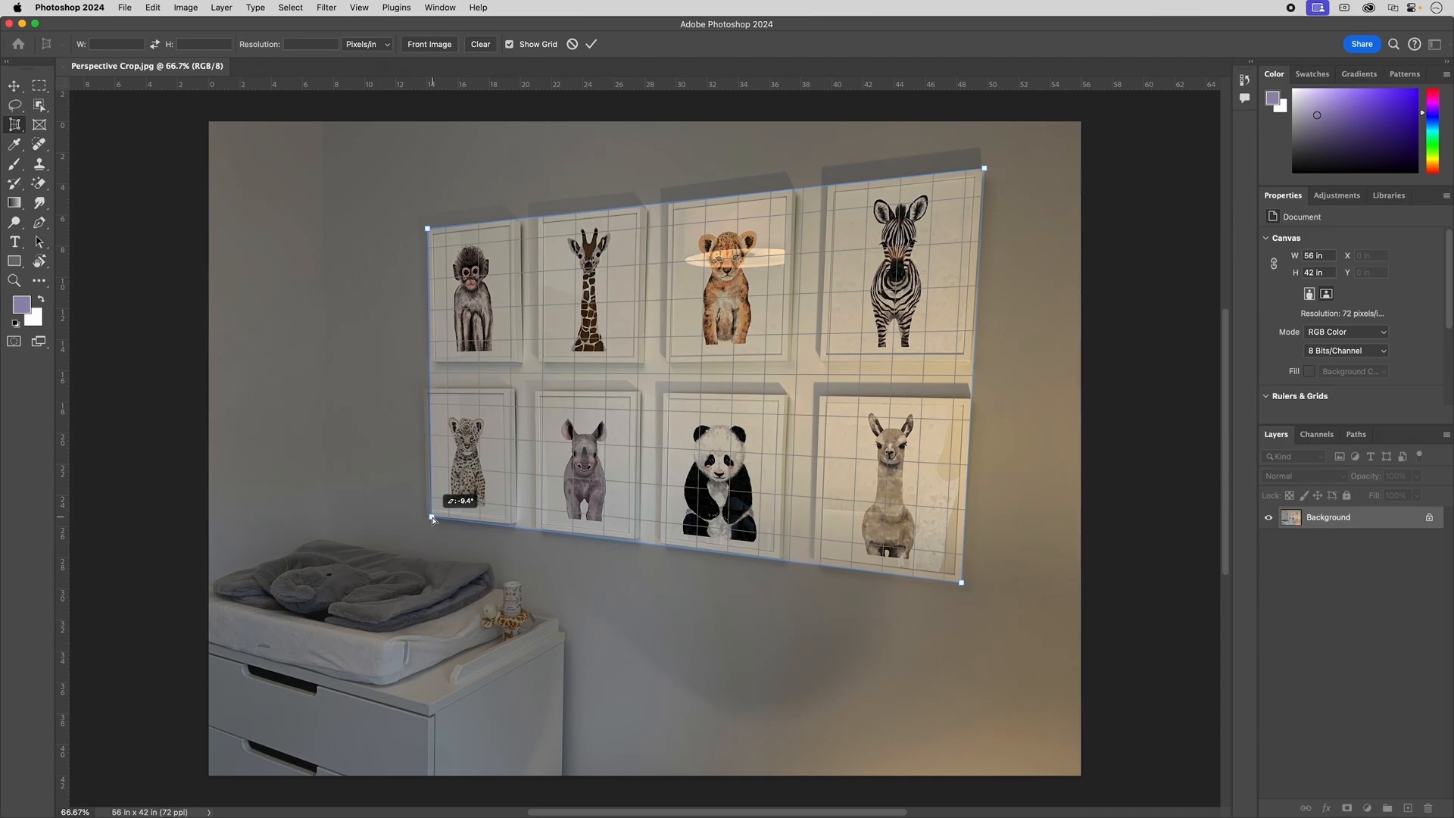
{"action": "left_click_drag", "start_coordinate": [432, 519], "coordinate": [432, 518]}
Extend the perspective crop's edges outward to include wall space around the frames, with the widest margin beside the monkey and leopard pictures
{"action": "left_click_drag", "start_coordinate": [431, 366], "coordinate": [332, 365]}
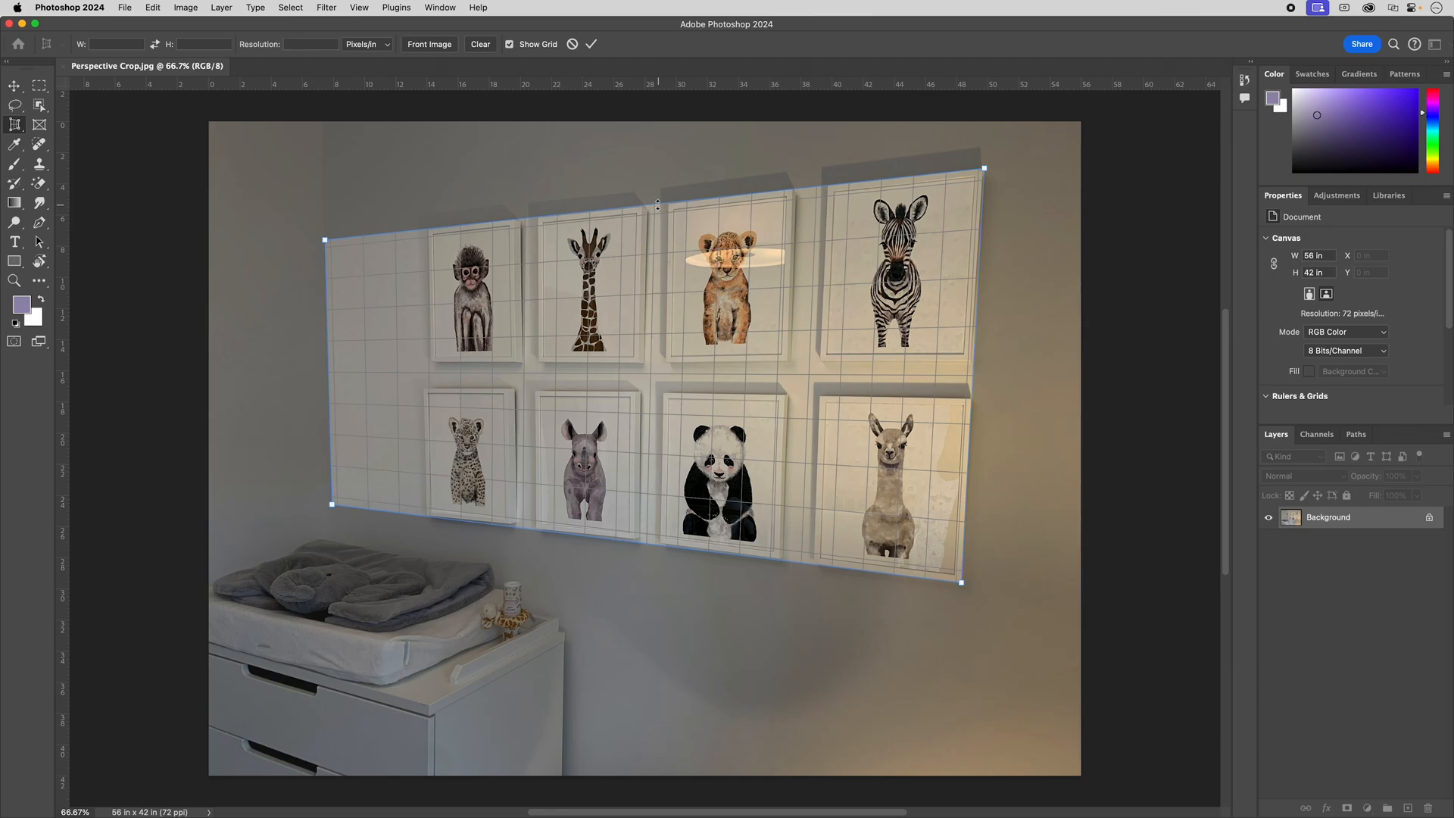
{"action": "left_click_drag", "start_coordinate": [660, 206], "coordinate": [658, 166]}
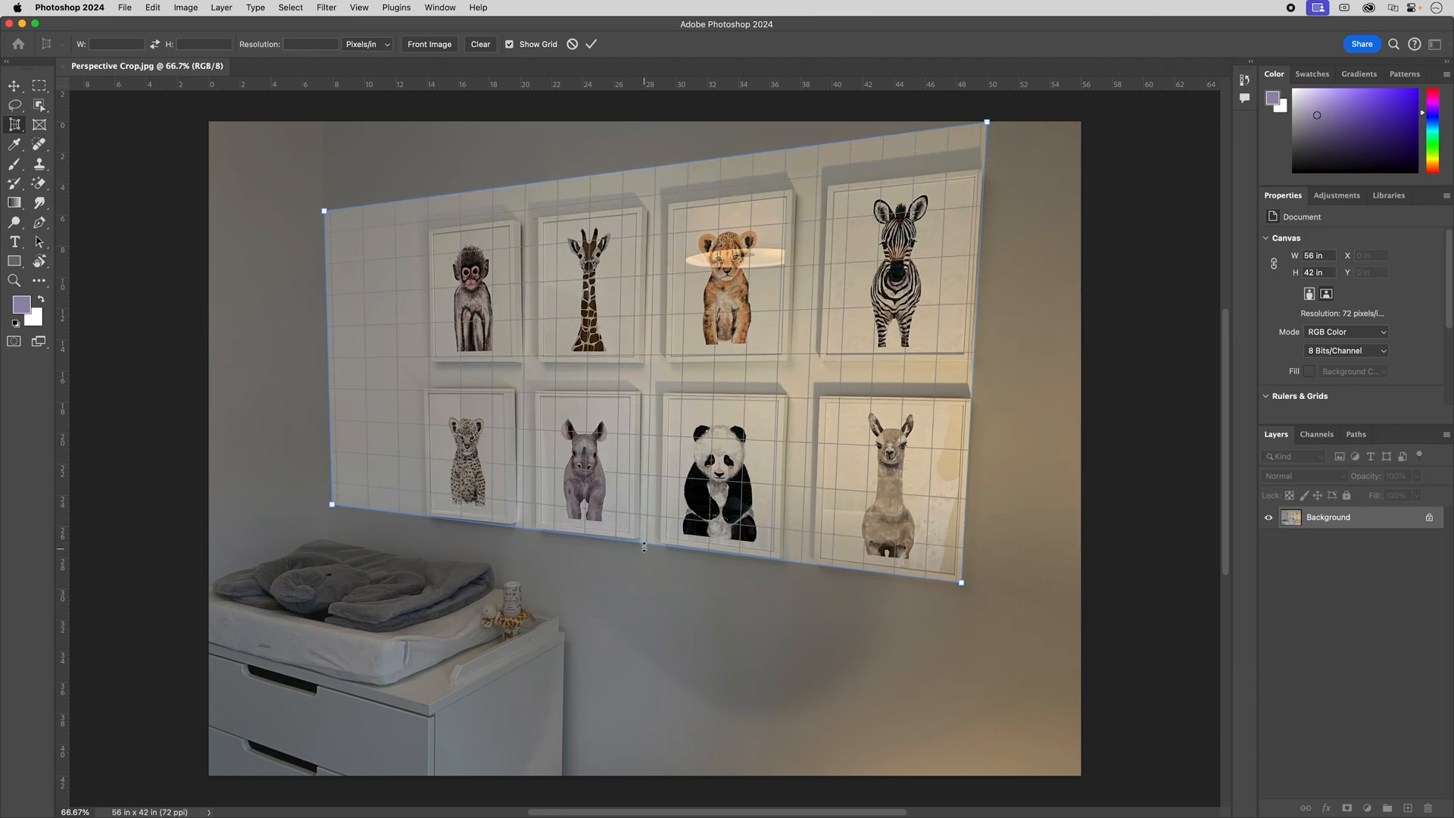
{"action": "left_click_drag", "start_coordinate": [645, 540], "coordinate": [640, 588]}
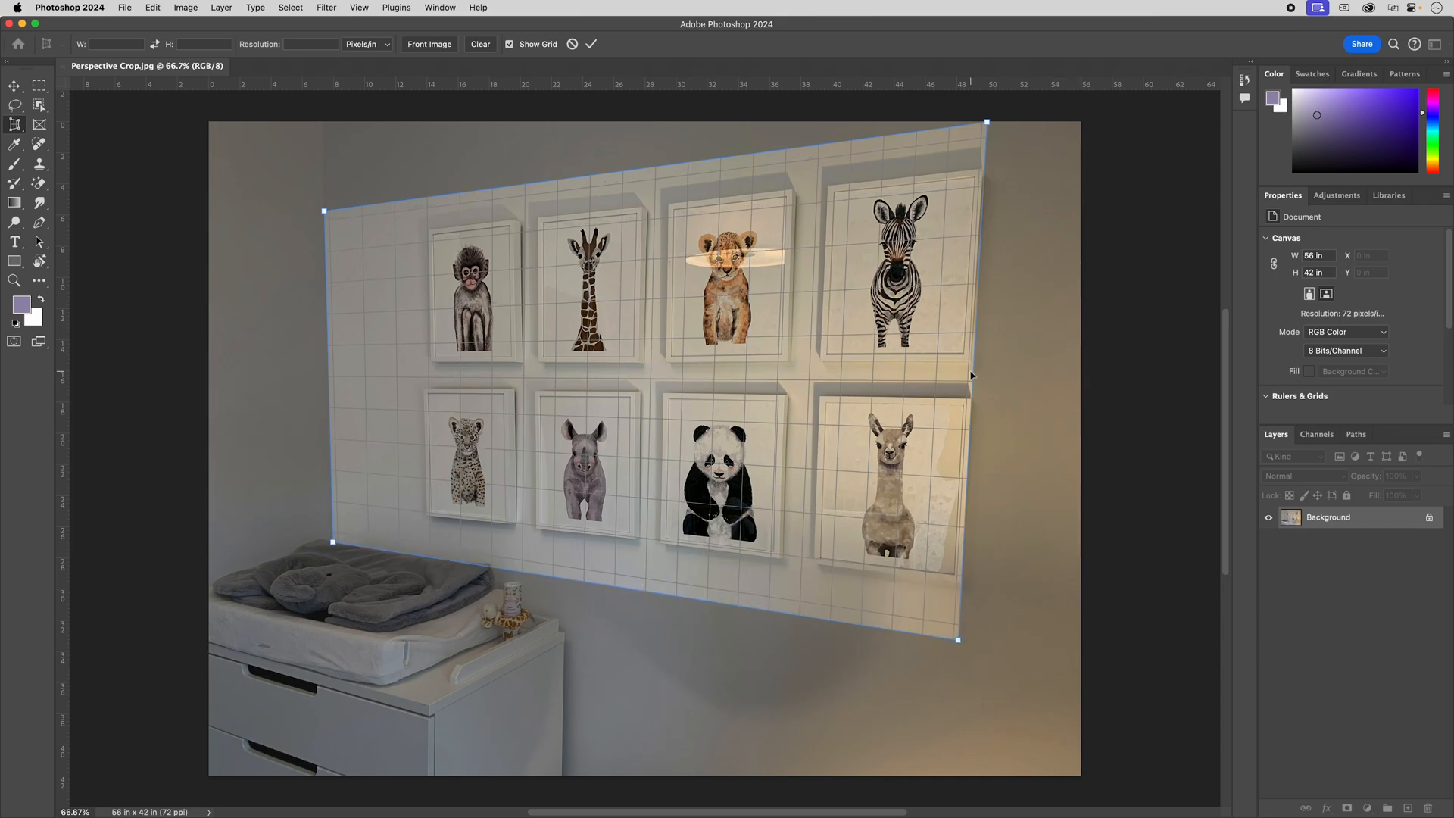
{"action": "left_click_drag", "start_coordinate": [974, 375], "coordinate": [976, 374]}
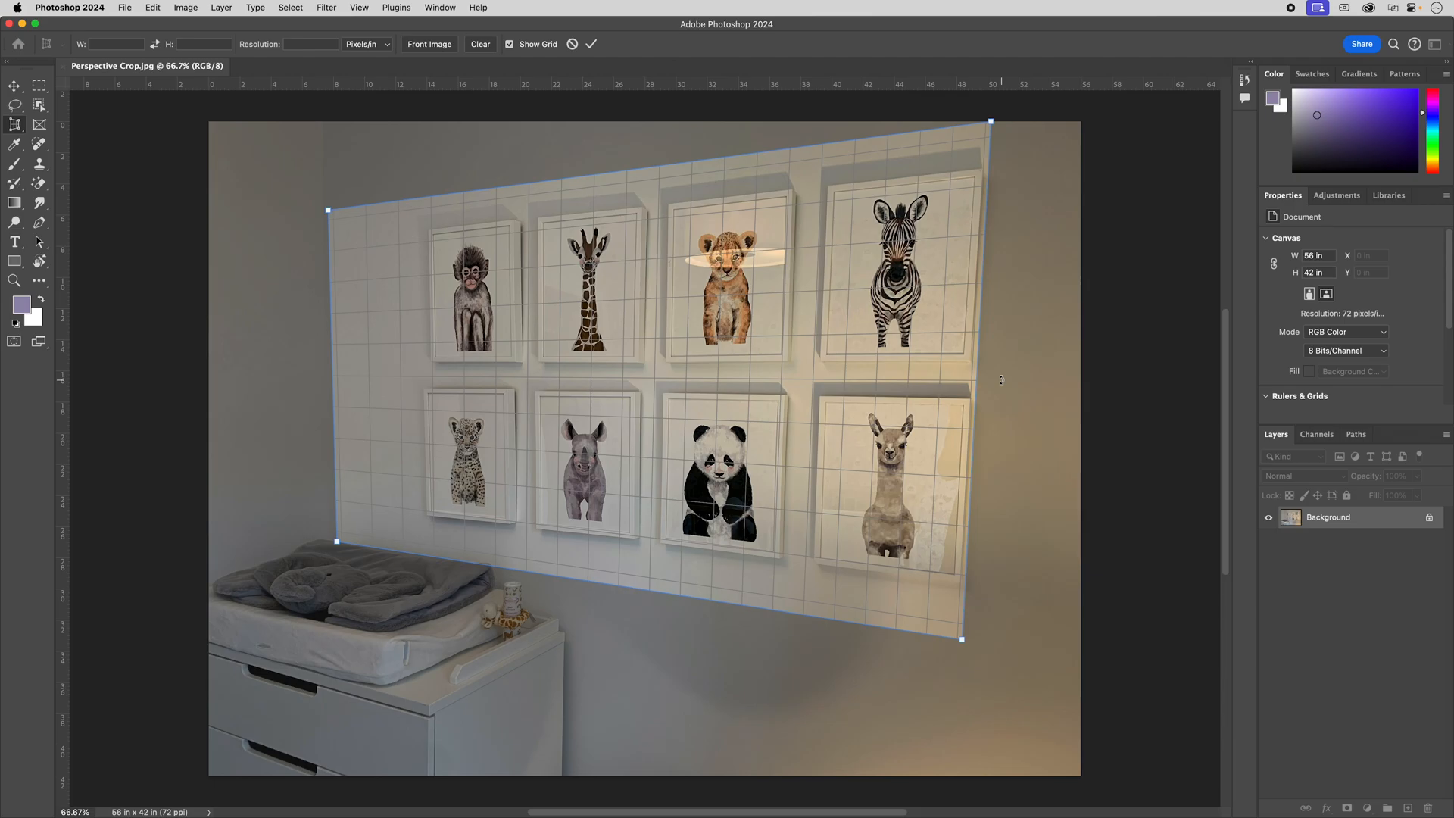
{"action": "mouse_move", "coordinate": [977, 371]}
{"action": "left_mouse_down"}
{"action": "mouse_move", "coordinate": [1022, 374]}
{"action": "mouse_move", "coordinate": [990, 374]}
{"action": "mouse_move", "coordinate": [984, 394]}
{"action": "left_mouse_up"}
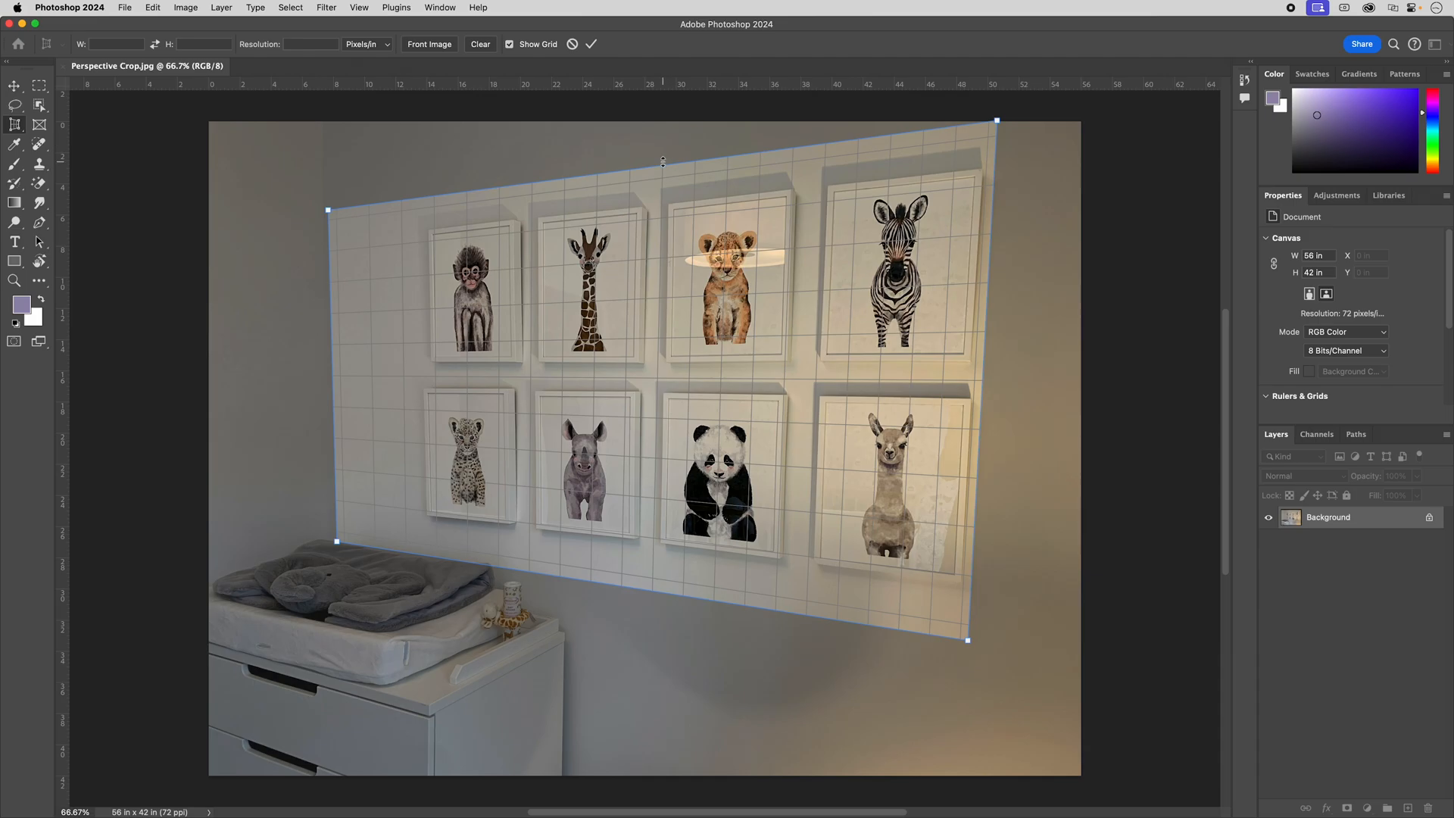
{"action": "left_click_drag", "start_coordinate": [662, 164], "coordinate": [664, 167]}
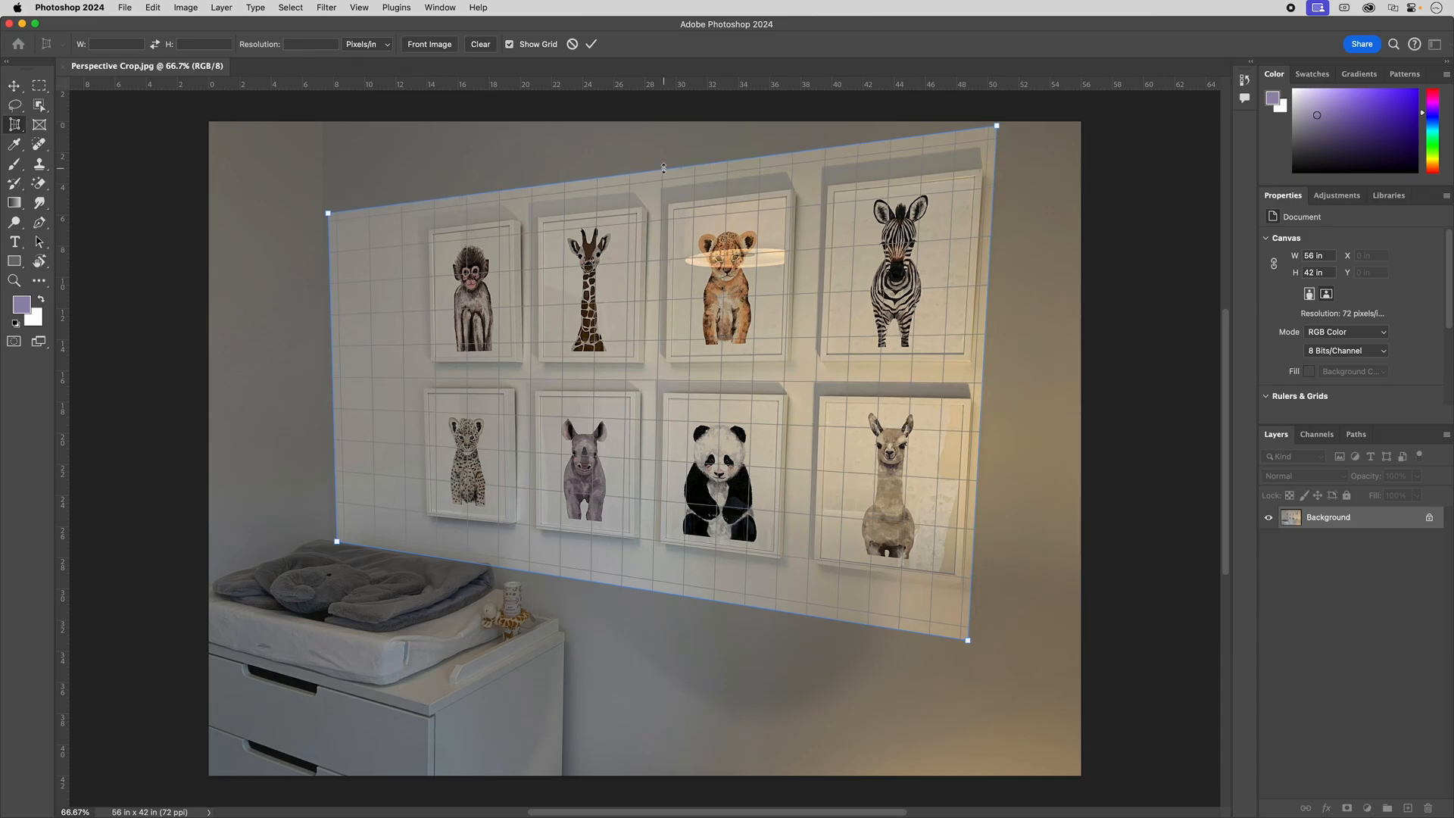
Apply the perspective crop and compare it with the original photo by undoing and redoing the crop
{"action": "key", "text": "Return"}
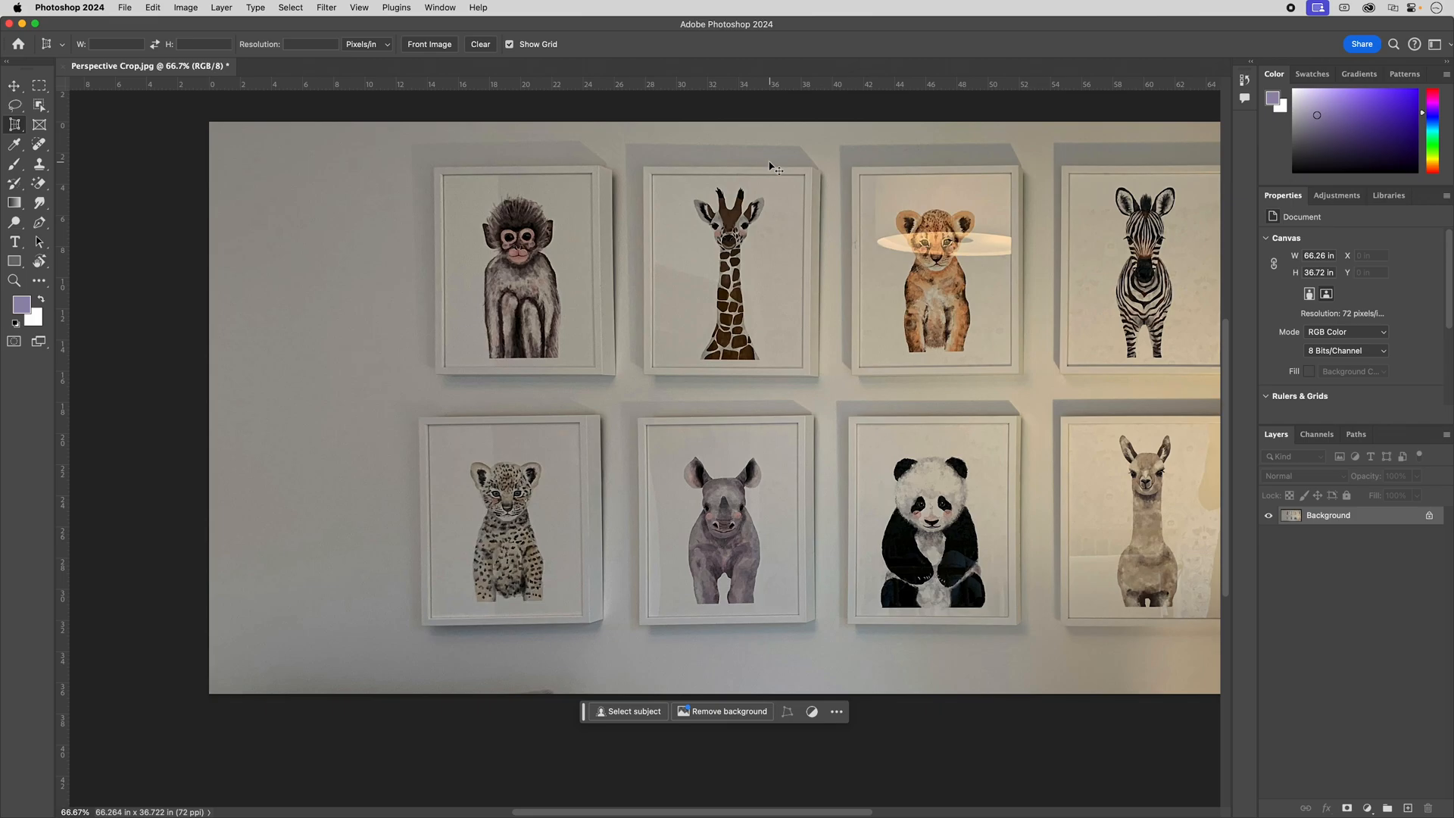
{"action": "key", "text": "super+0"}
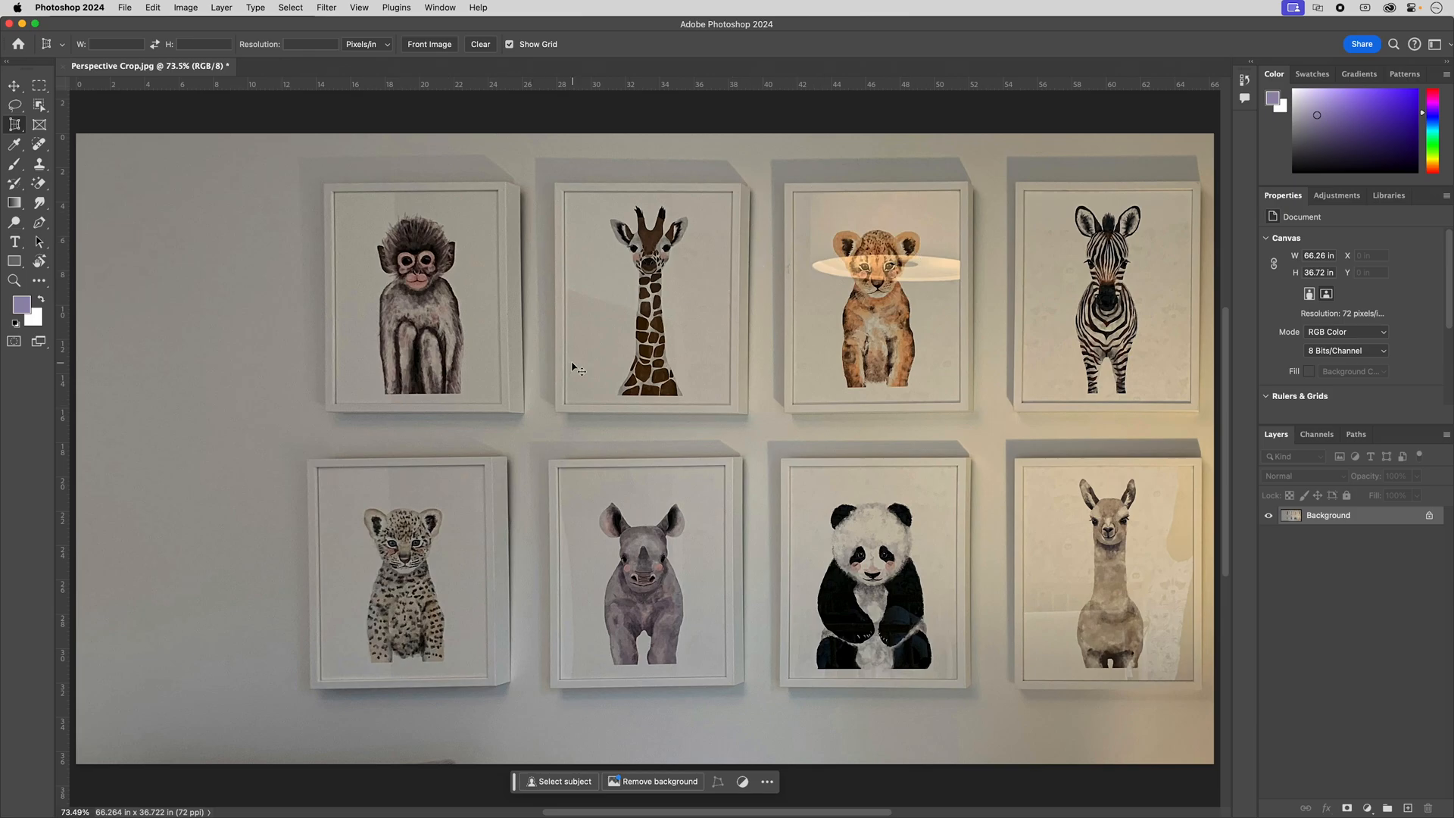
{"action": "key", "text": "super+z"}
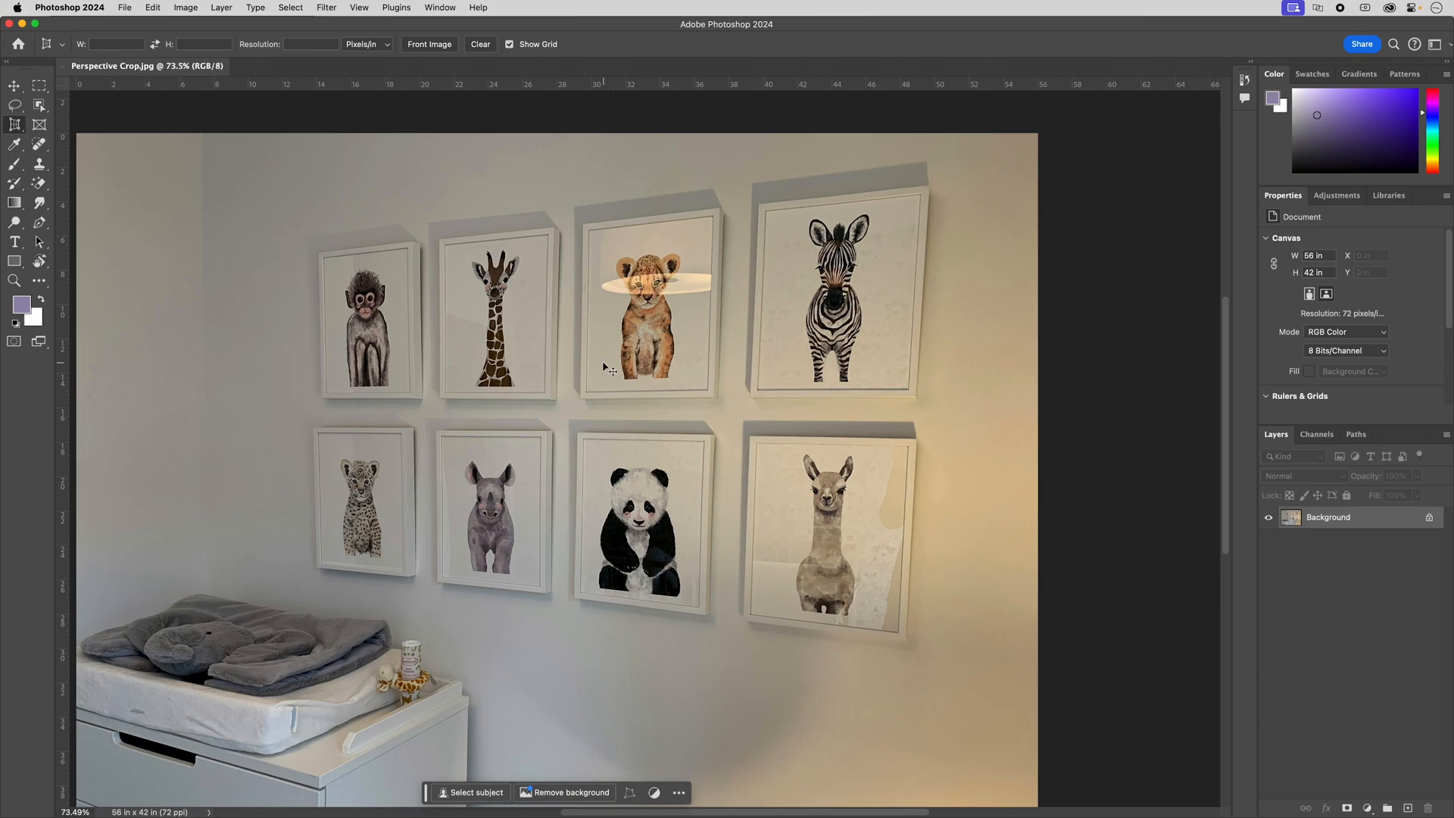
{"action": "key", "text": "super+shift+z"}
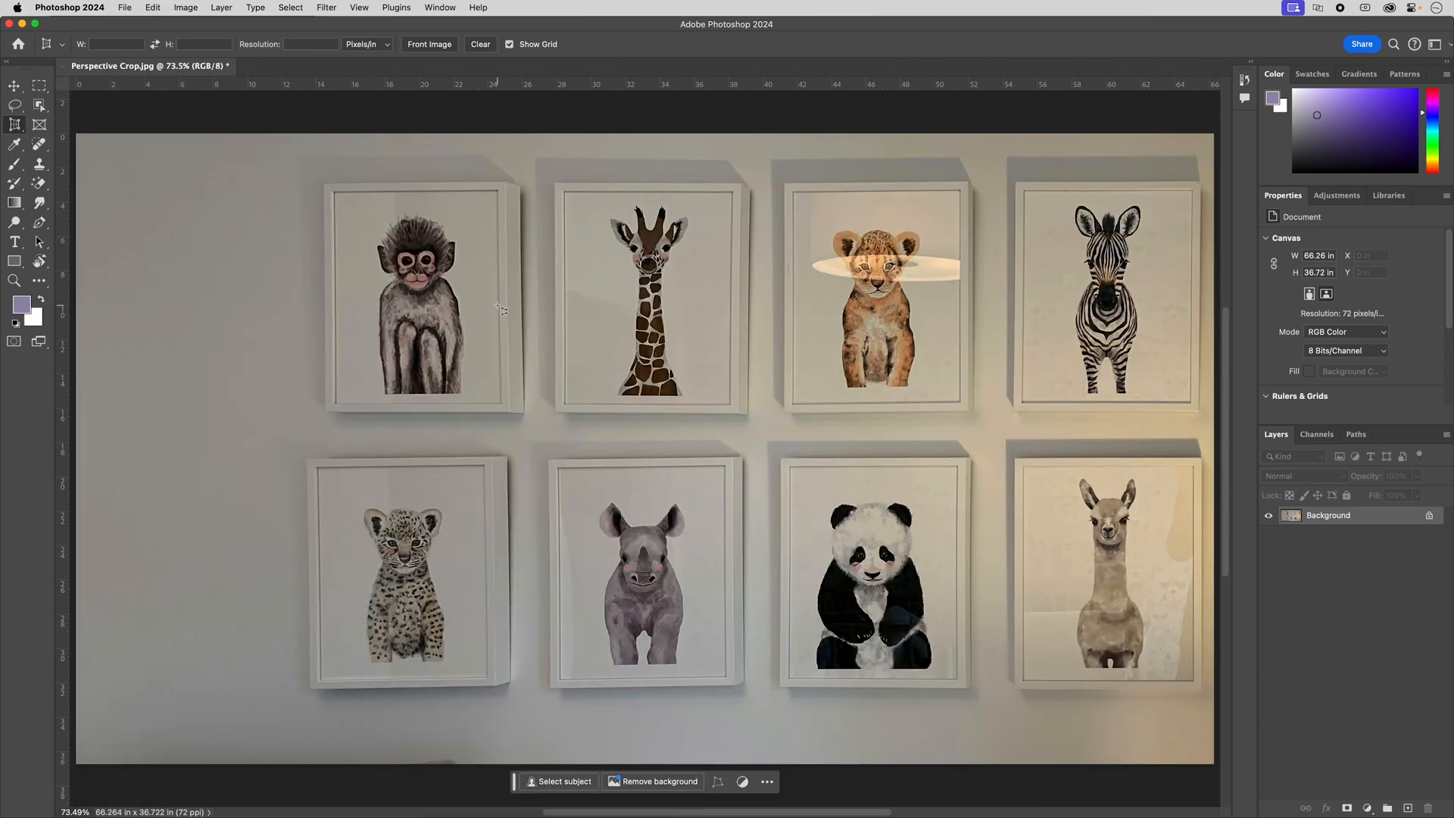